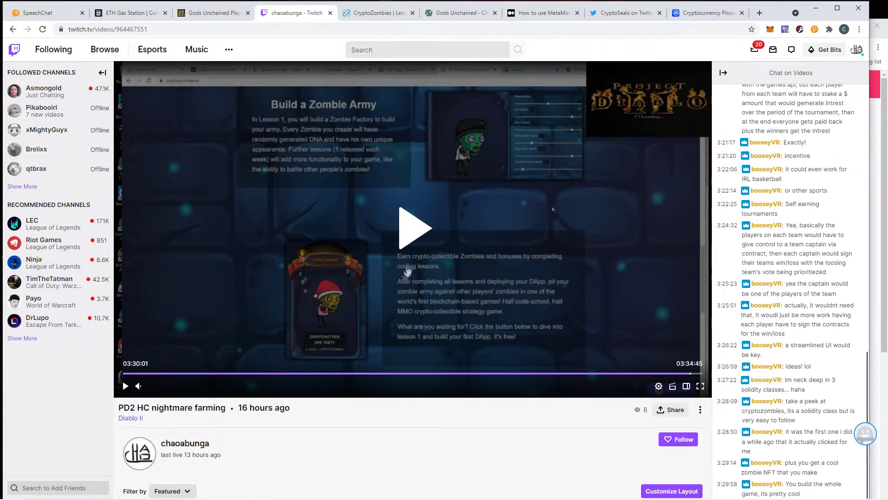
Play the Twitch stream, mute its volume, pause it, then bring the Polkamon egg page forward
click(411, 247)
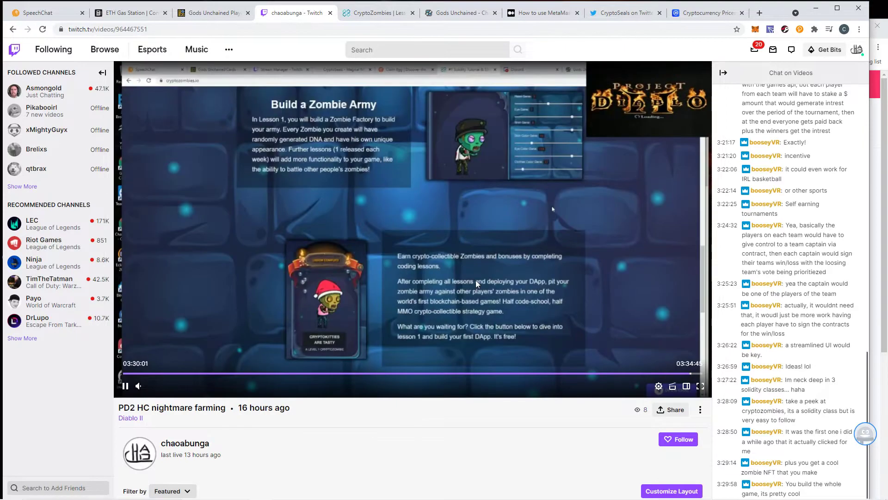
drag(154, 386, 148, 387)
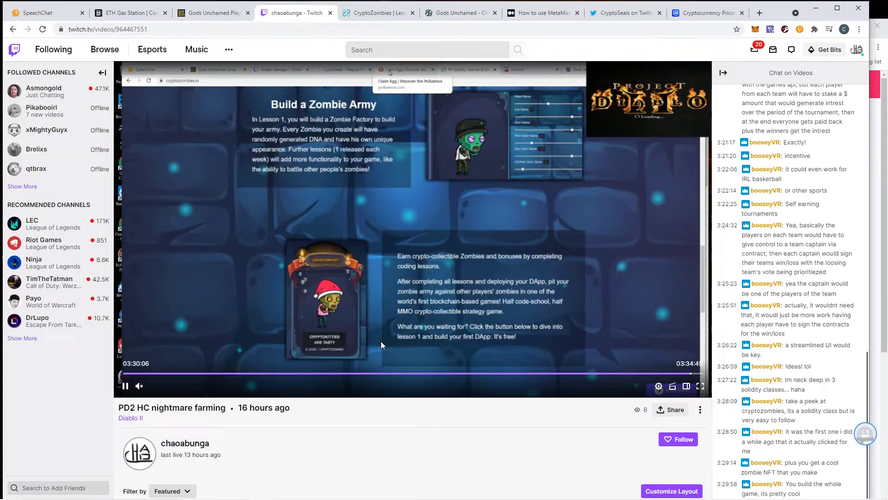
click(125, 386)
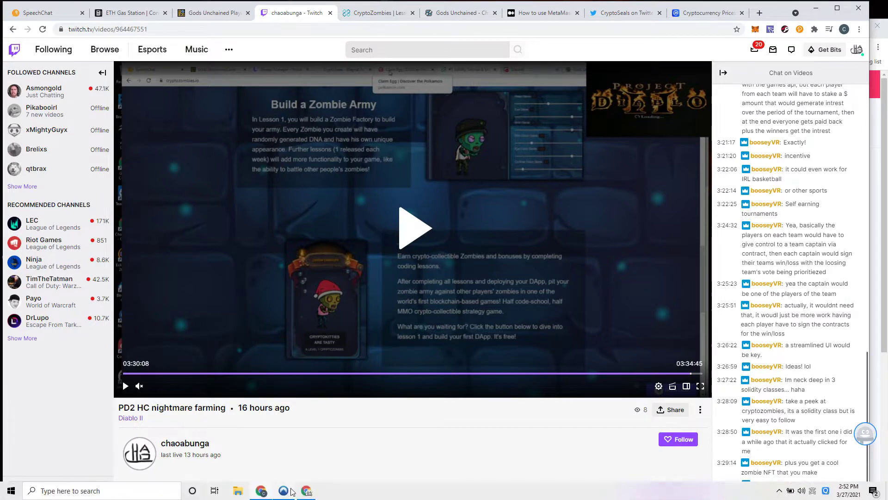
click(306, 491)
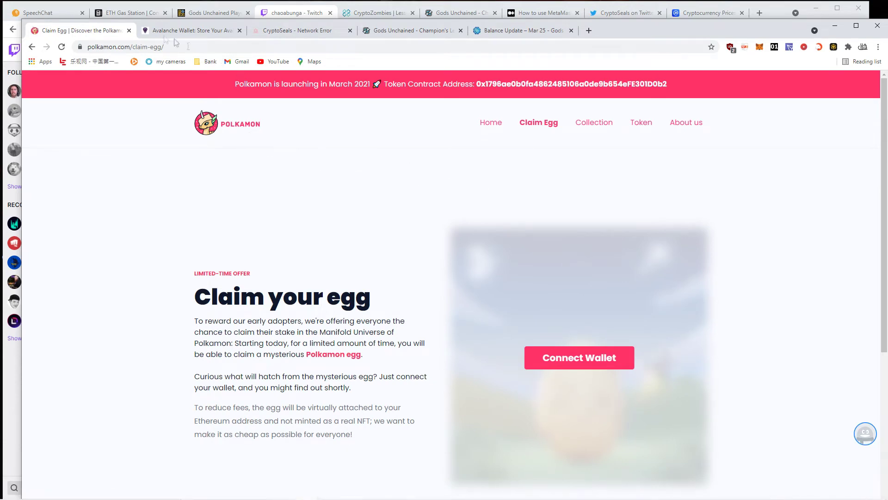
Check ETH Gas Station prices and the MetaMask balance, returning to the Polkamon claim page
click(129, 18)
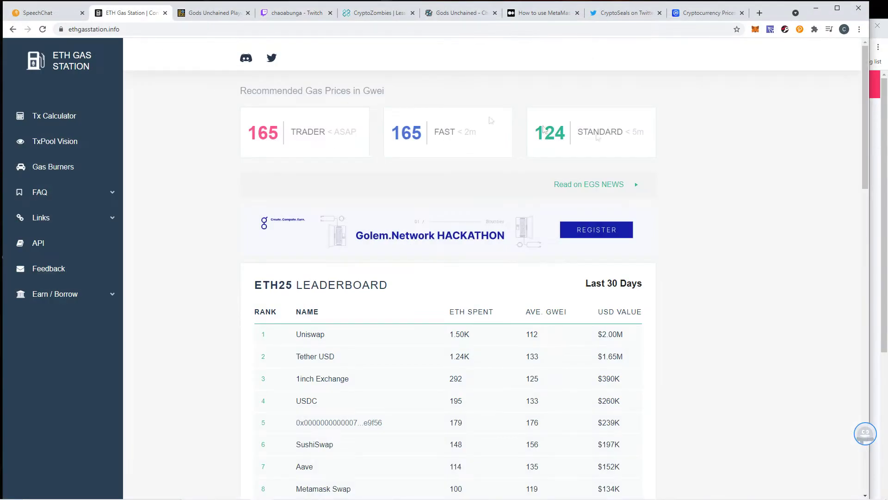
click(881, 178)
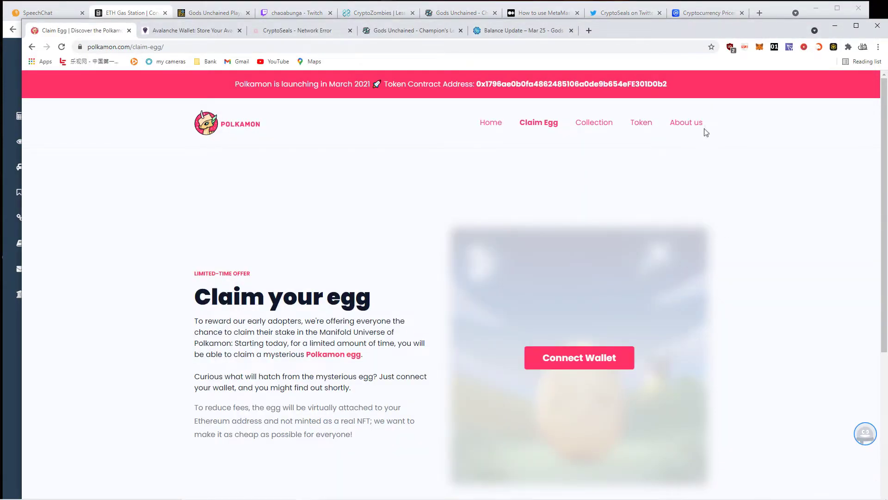
click(759, 46)
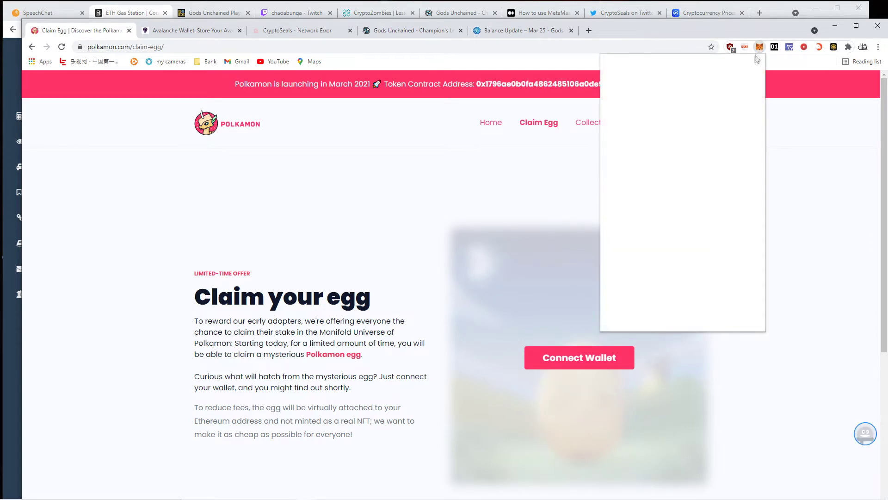
click(526, 165)
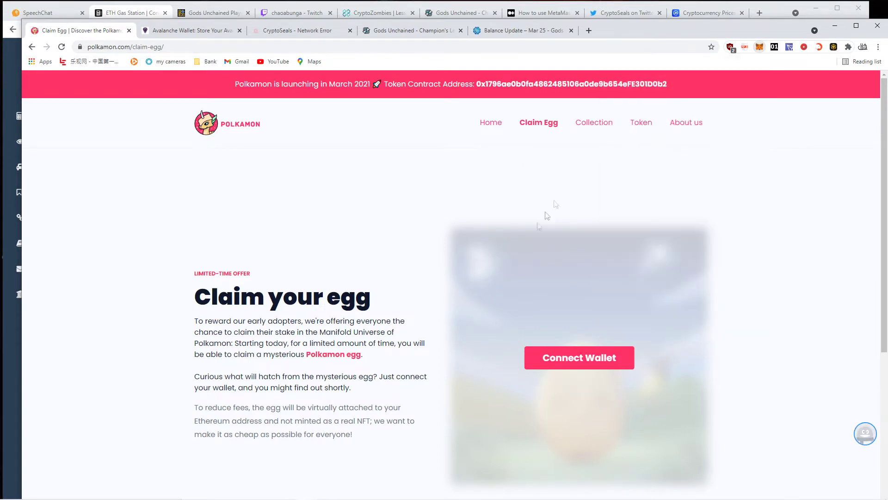
Connect the MetaMask account to polkamon.com
click(592, 359)
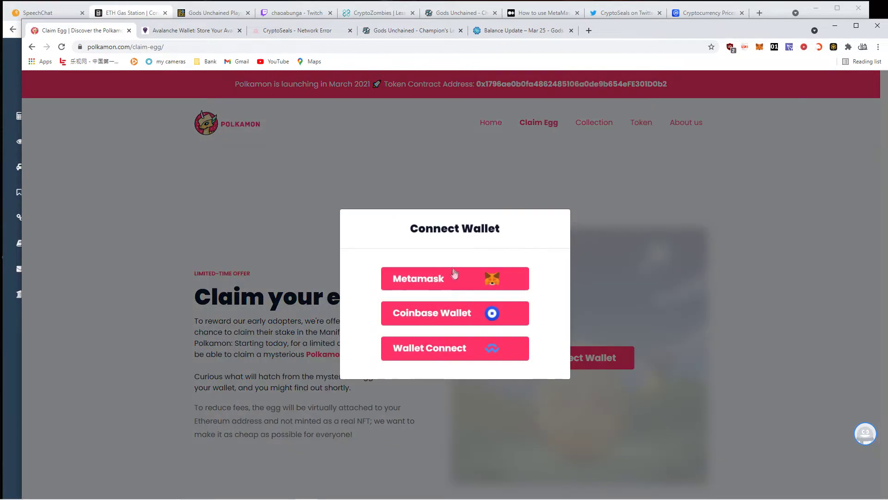
click(441, 281)
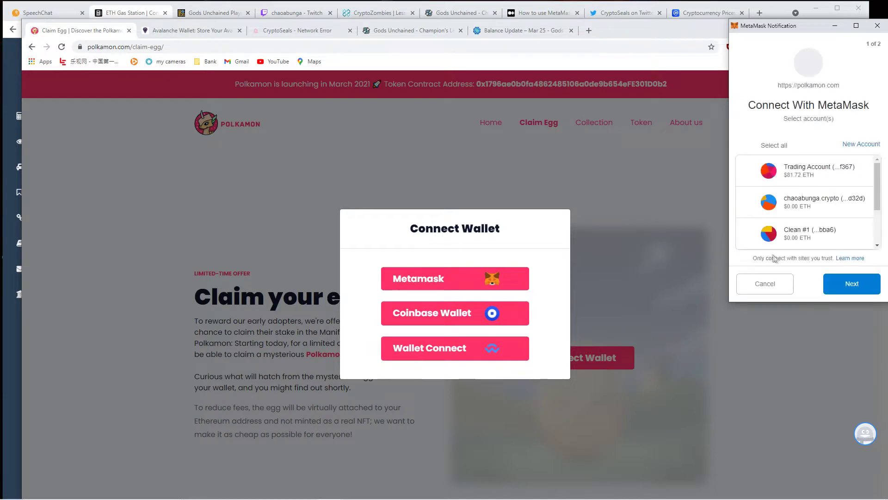
click(834, 288)
click(858, 284)
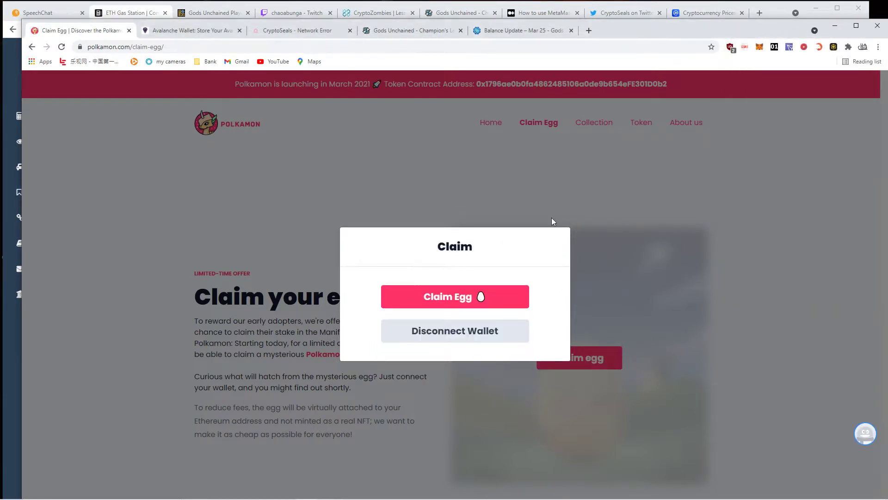
Claim the mysterious Polkamon egg and confirm the transaction in MetaMask
click(431, 298)
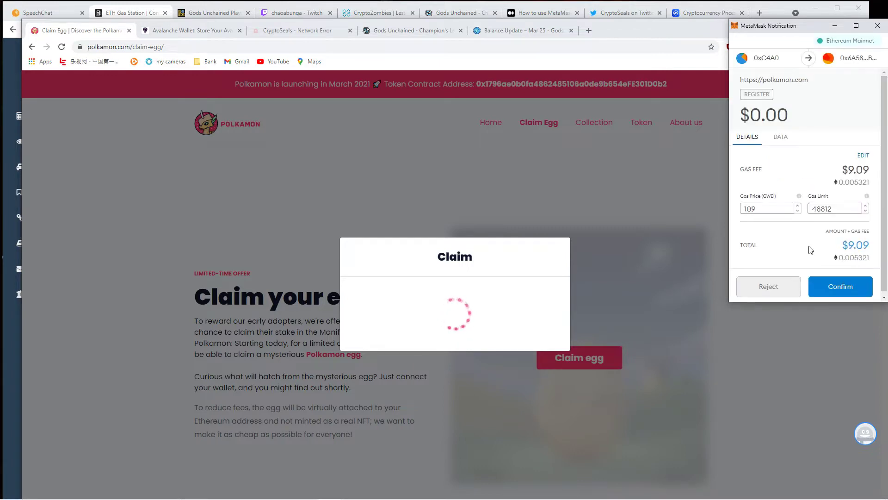
click(850, 284)
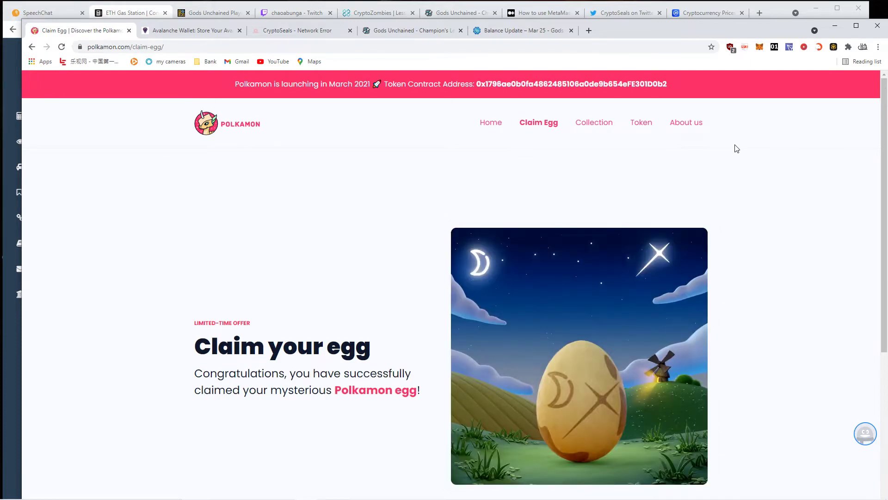
click(593, 124)
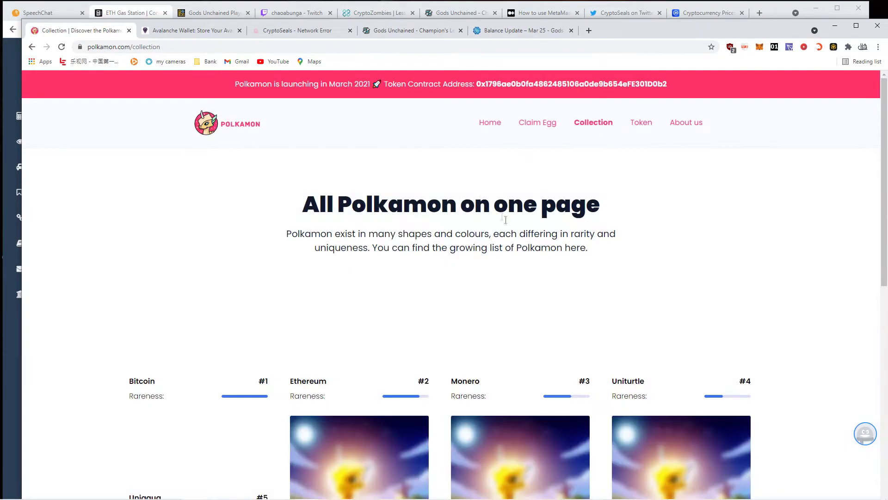
scroll(506, 219, down, 3)
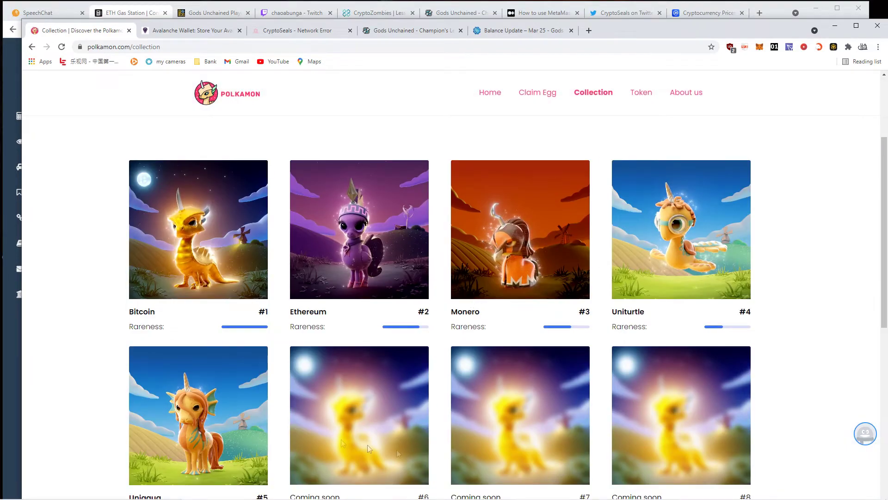
scroll(367, 448, down, 3)
scroll(365, 381, up, 5)
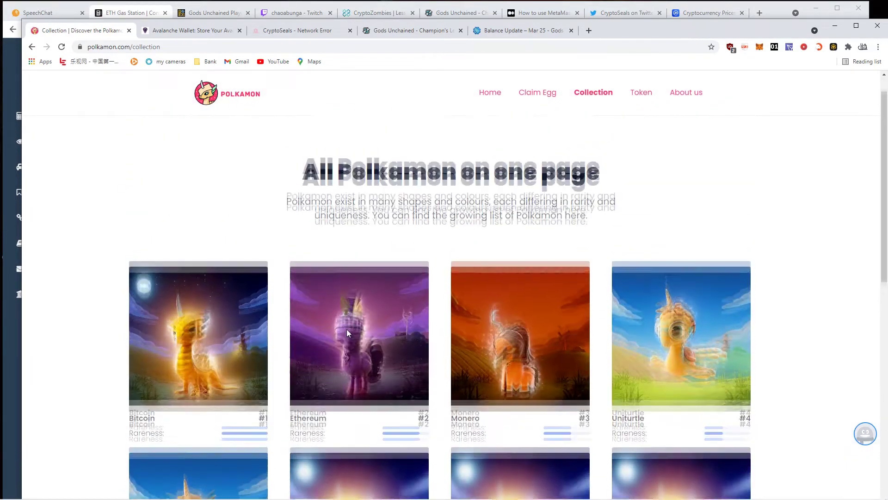
scroll(348, 333, down, 3)
scroll(391, 232, down, 4)
scroll(387, 273, up, 5)
scroll(388, 276, up, 2)
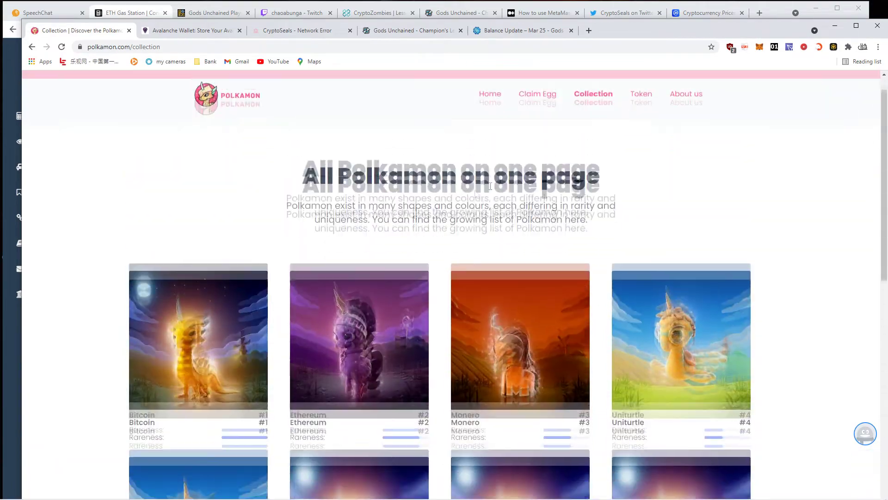
click(529, 93)
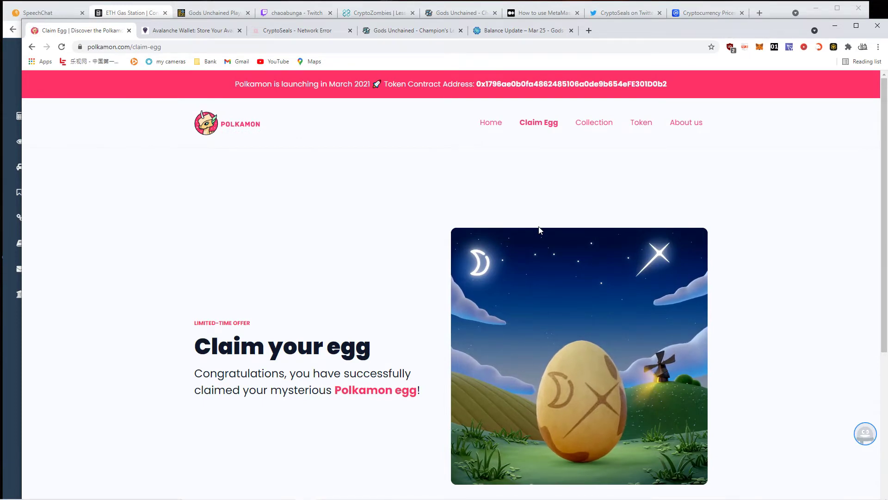
click(124, 9)
key(alt+Tab)
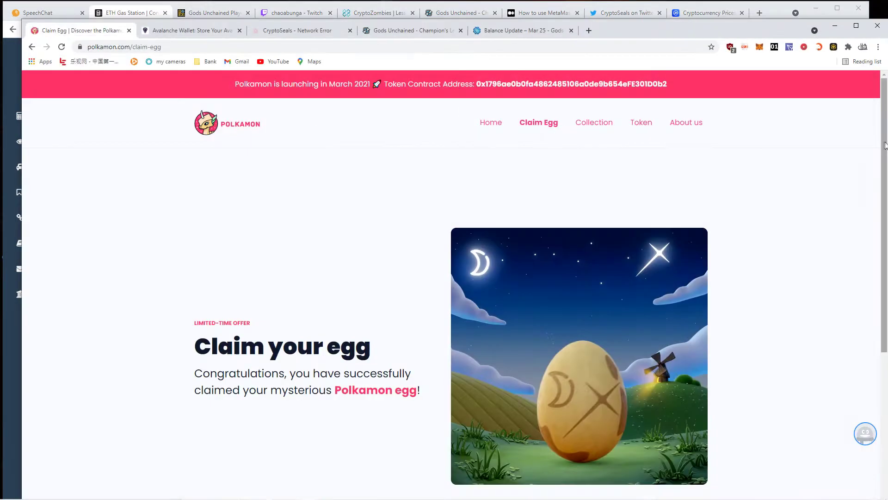
click(178, 32)
Access the existing Avalanche wallet and go to its AVAX send form
click(285, 32)
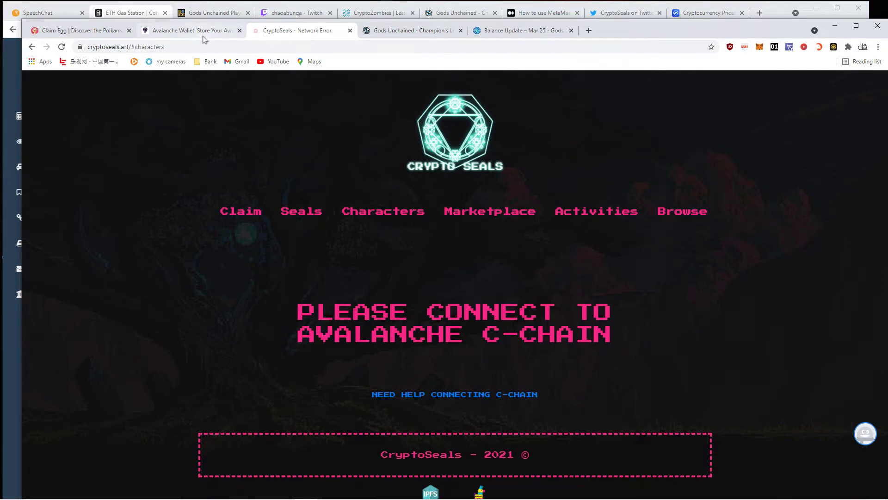
click(187, 32)
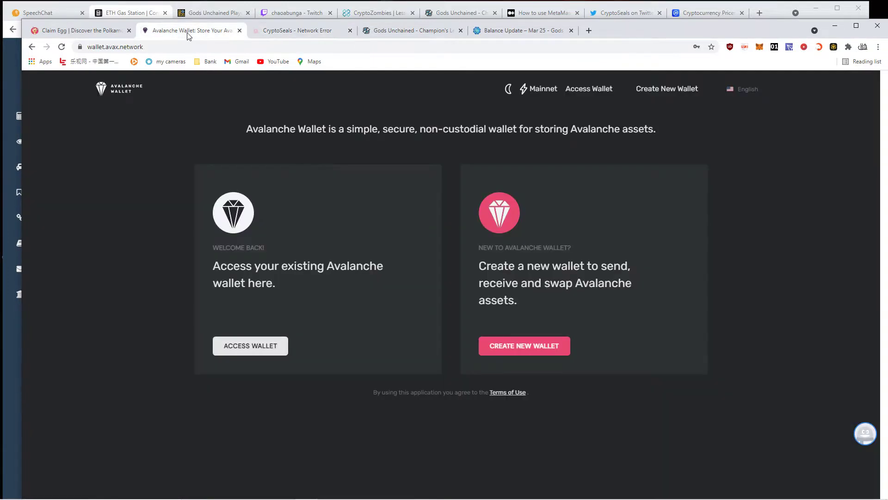
click(254, 343)
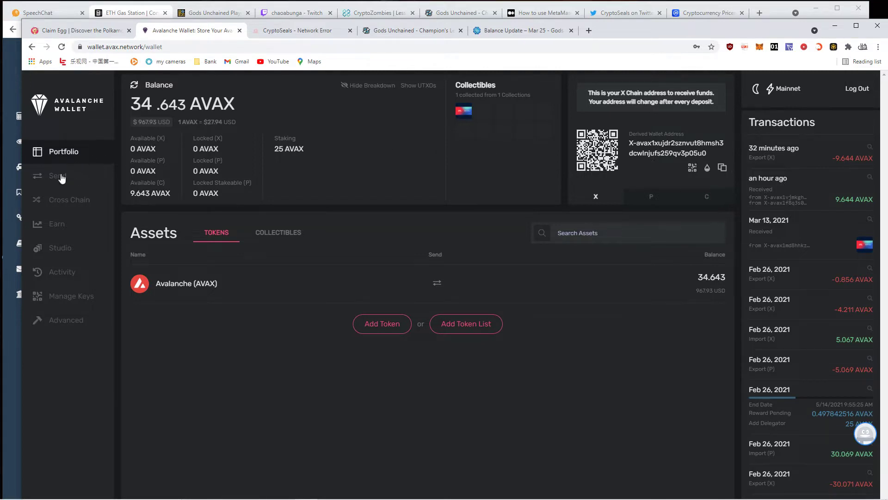
click(60, 177)
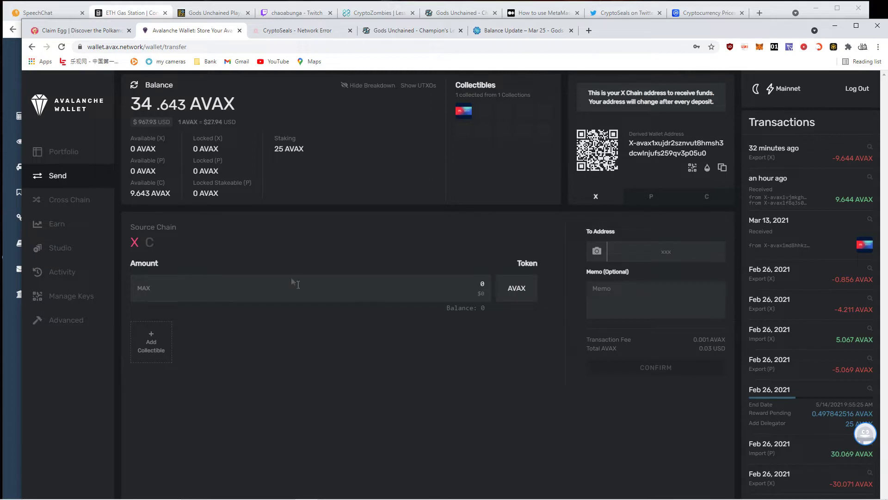
Review the X/P receiving addresses and the X-to-C cross-chain transfer options, then return to Send
click(182, 286)
click(651, 198)
click(606, 197)
click(61, 200)
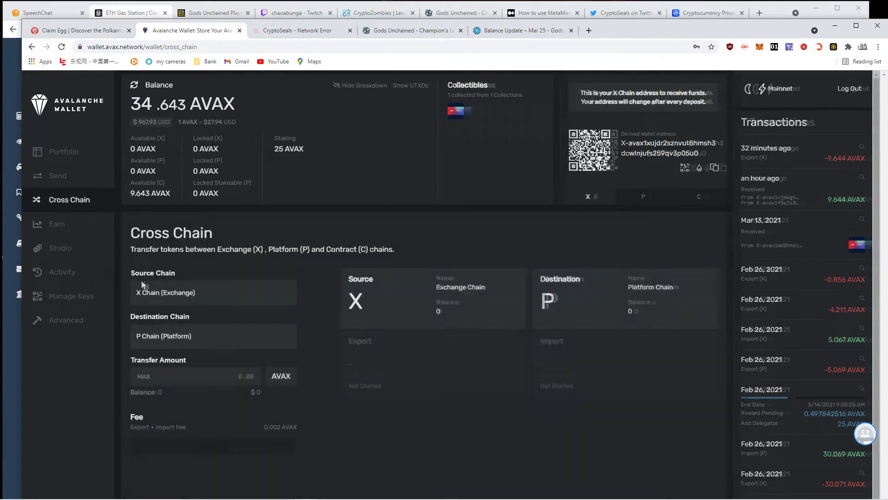
click(177, 293)
click(178, 261)
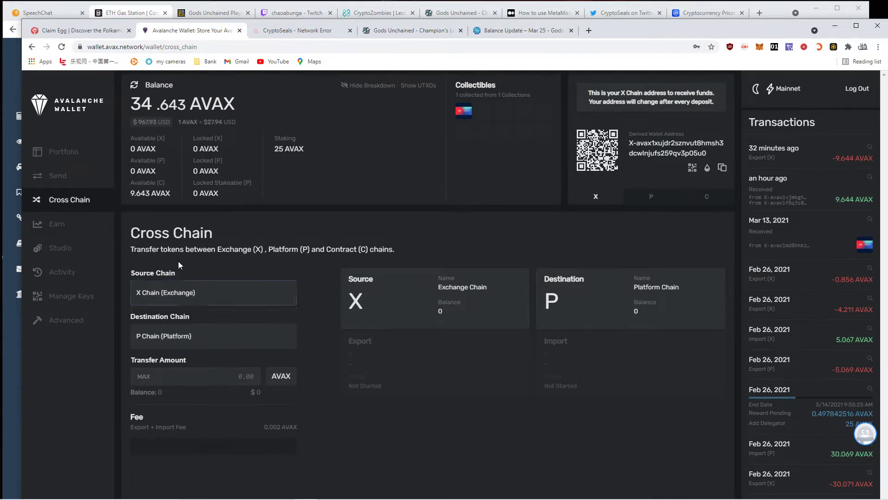
click(161, 335)
click(149, 362)
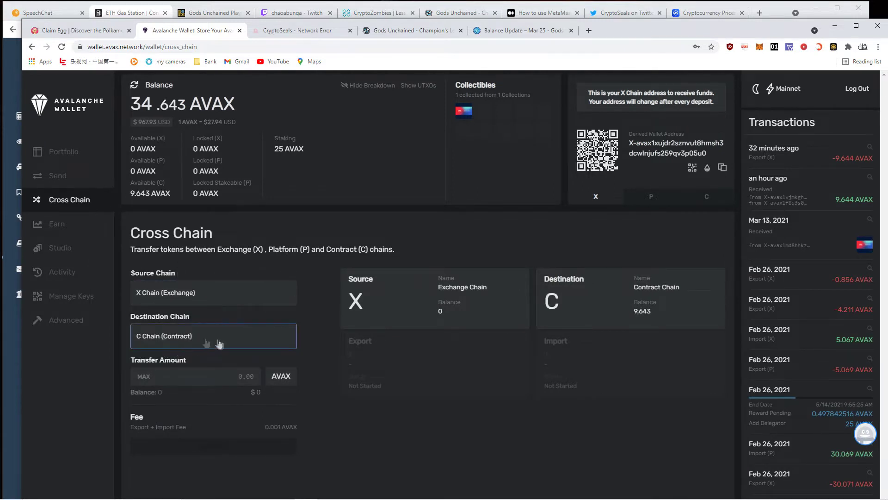
click(66, 177)
Set the source chain to C and fill the maximum 9.63313 AVAX amount
click(149, 243)
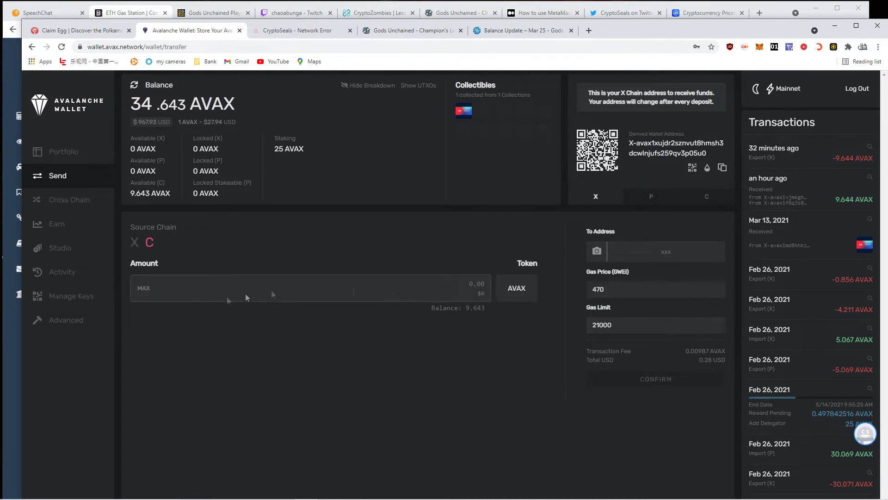
click(516, 288)
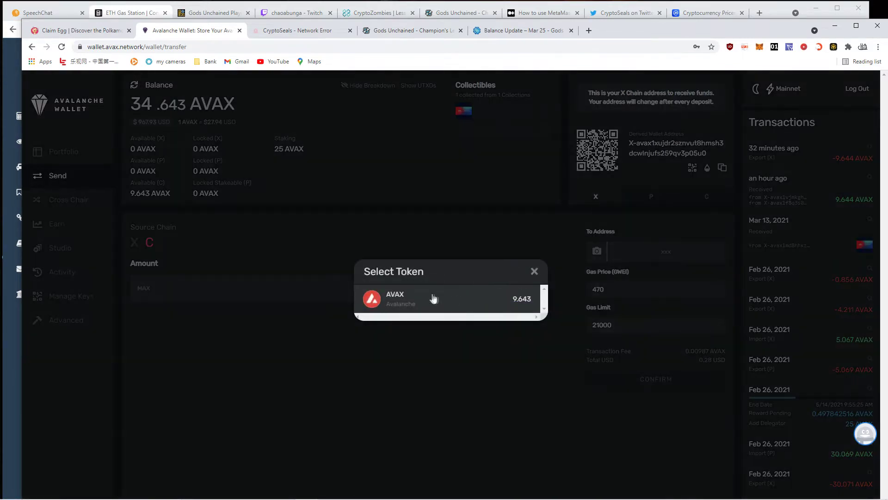
click(533, 271)
click(143, 288)
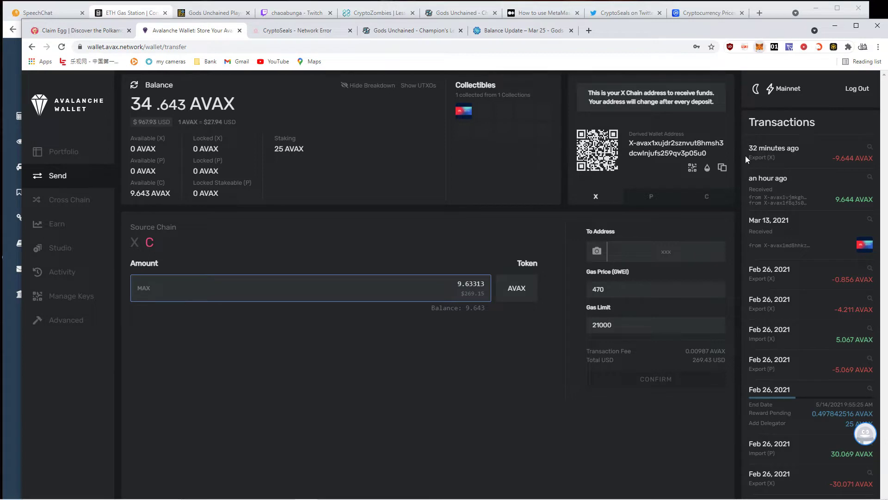
Copy the MetaMask account address and glance at the CryptoSeals page
key(alt+shift+m)
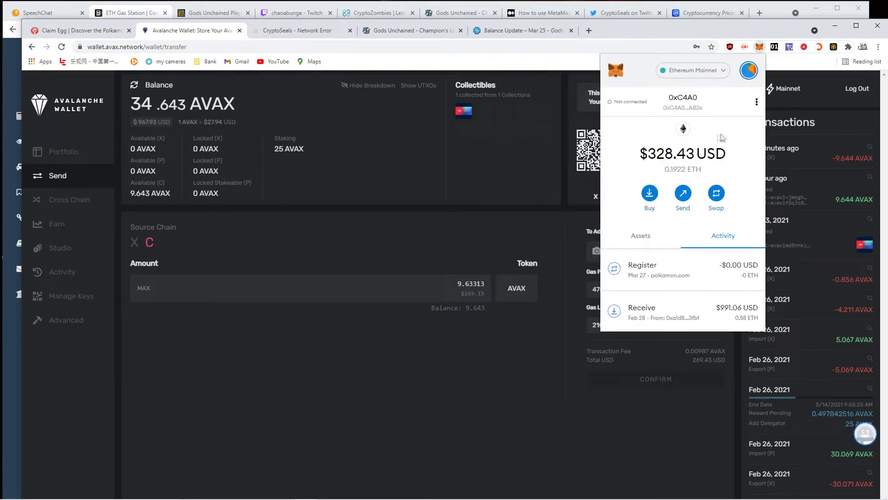
click(682, 101)
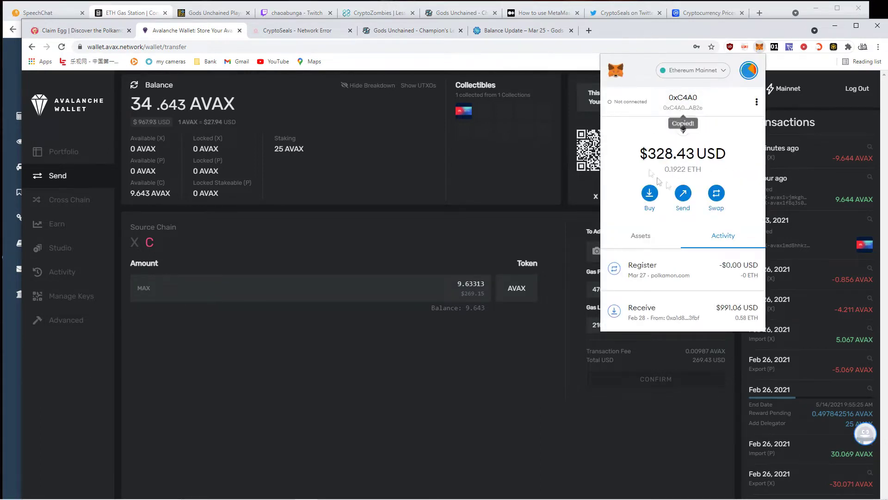
click(287, 30)
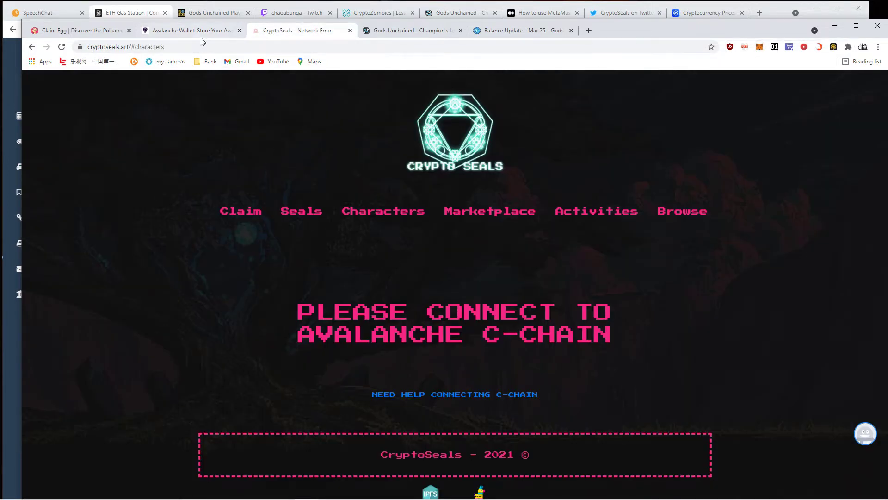
click(201, 30)
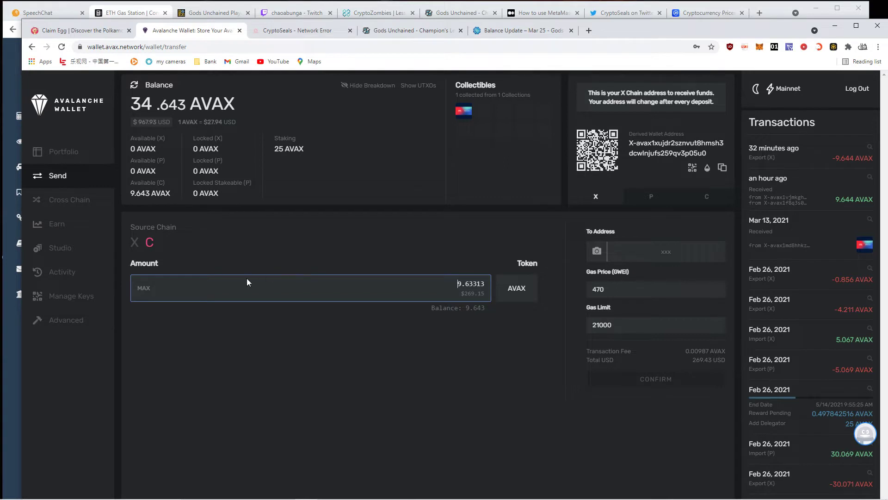
Focus the send amount field on the Avalanche Wallet transfer page
click(225, 295)
Replace the amount with 6 AVAX and switch MetaMask to the Avalanche Network
drag(395, 292, 535, 288)
text(6)
click(654, 249)
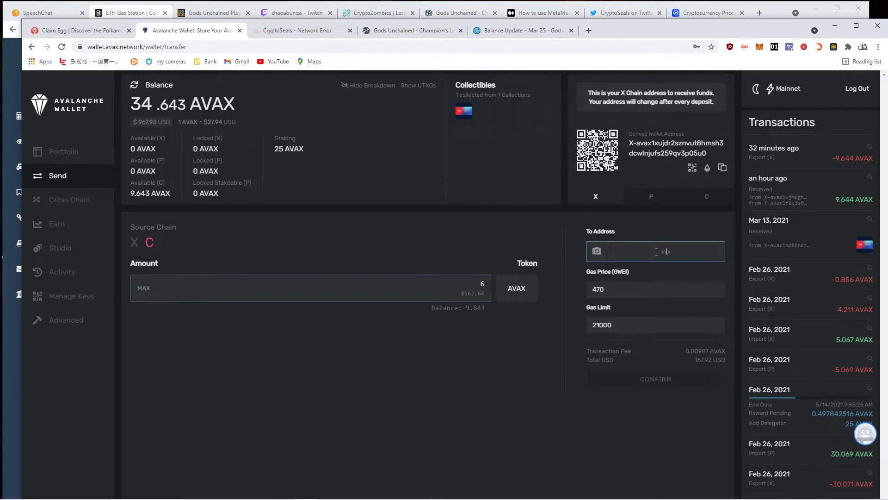
click(758, 46)
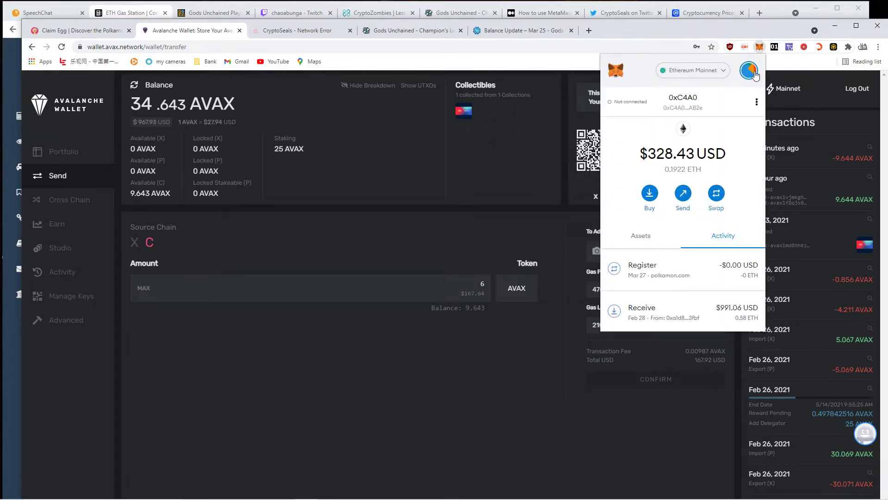
click(687, 71)
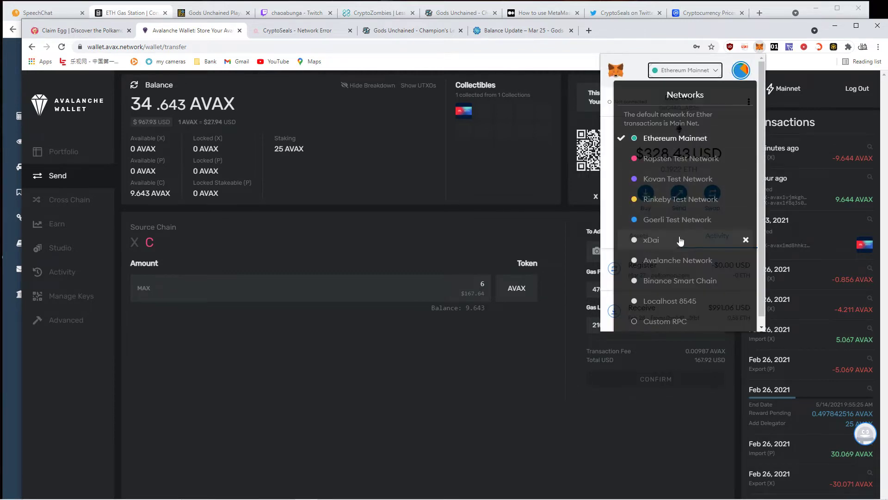
click(666, 270)
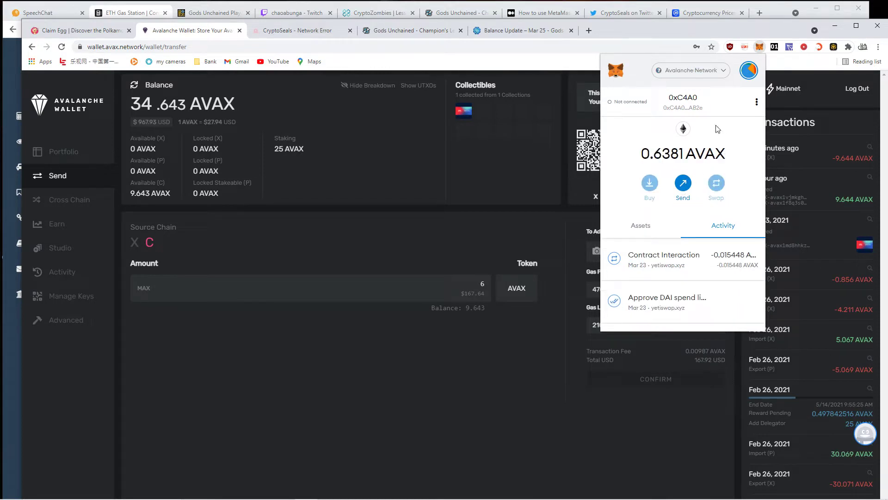
Peek at MetaMask's network settings, copy the 0.6381 AVAX account address and close the popup
click(749, 71)
click(702, 70)
click(667, 322)
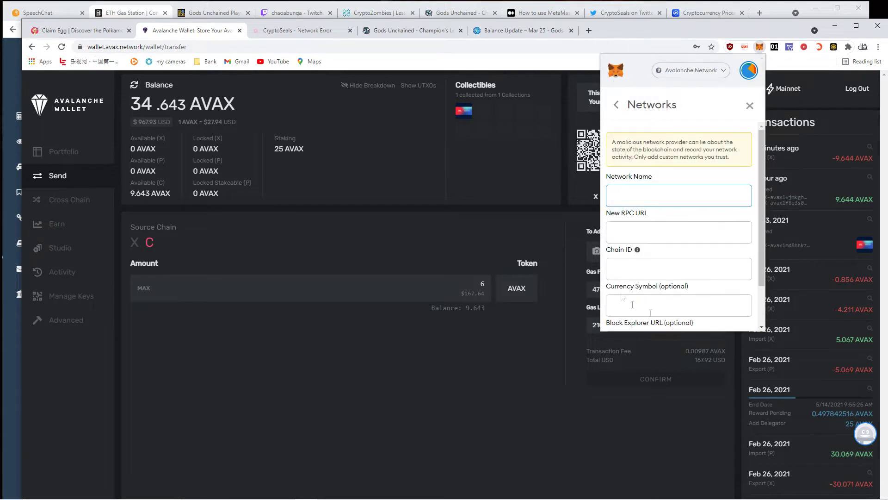
click(750, 106)
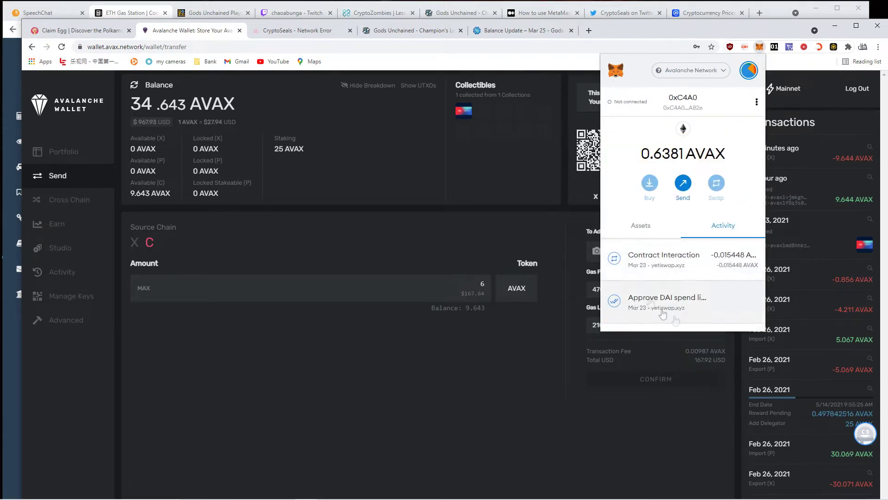
click(686, 105)
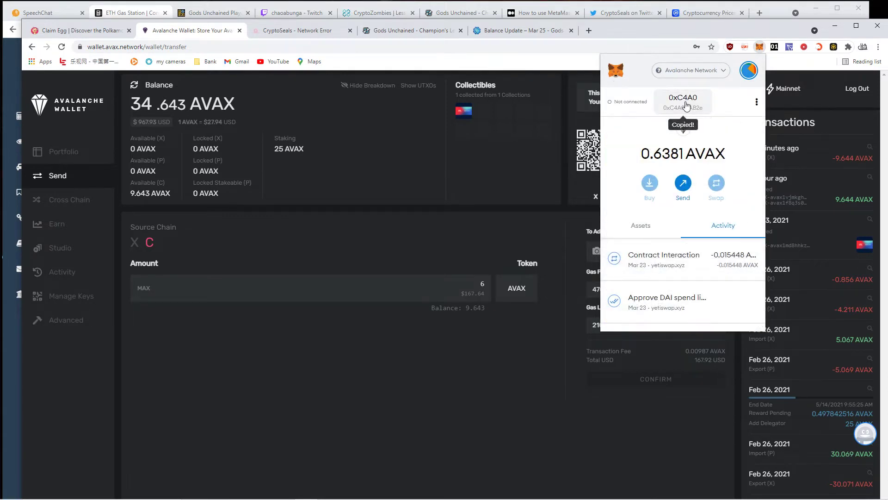
click(278, 287)
Paste the MetaMask address as recipient and send the 6 AVAX transaction
right_click(654, 248)
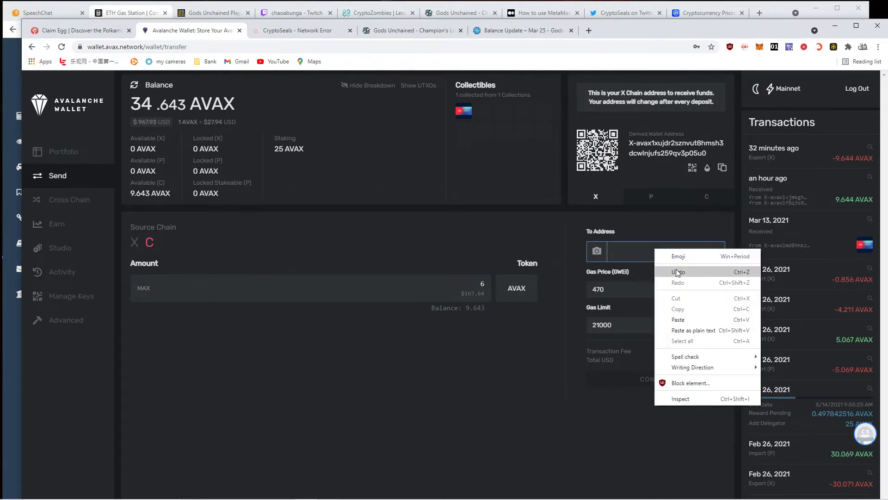
click(688, 321)
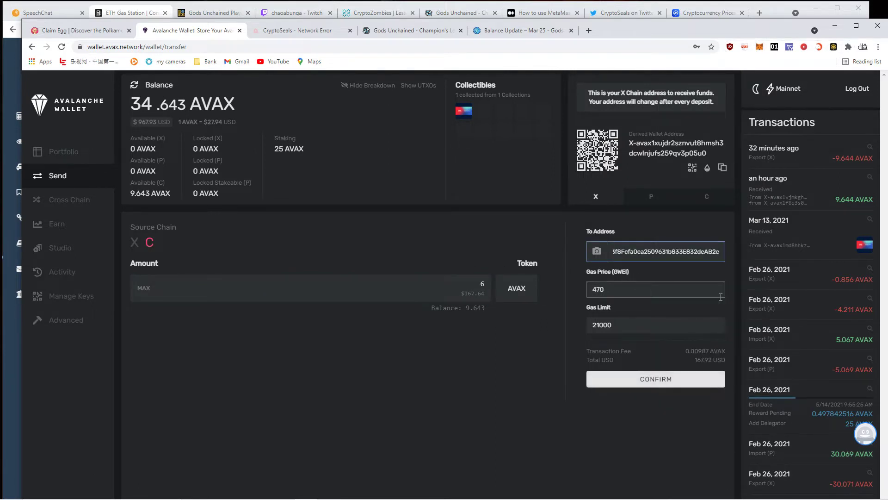
click(659, 384)
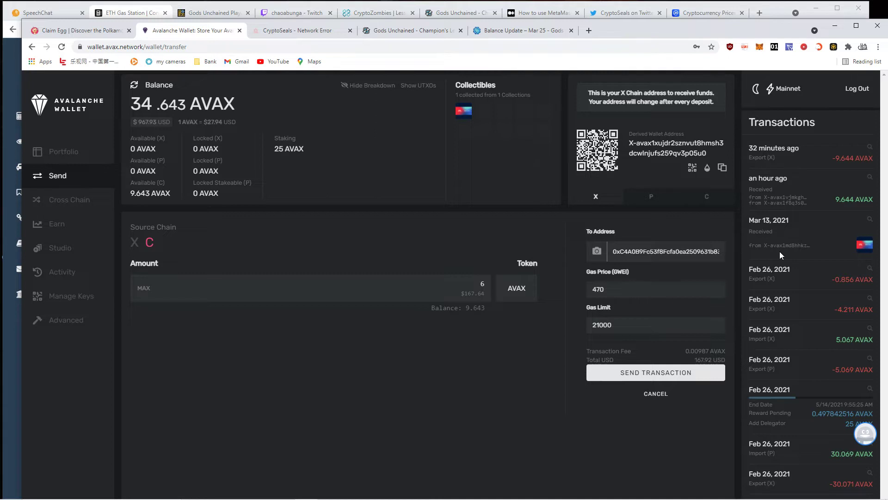
click(658, 373)
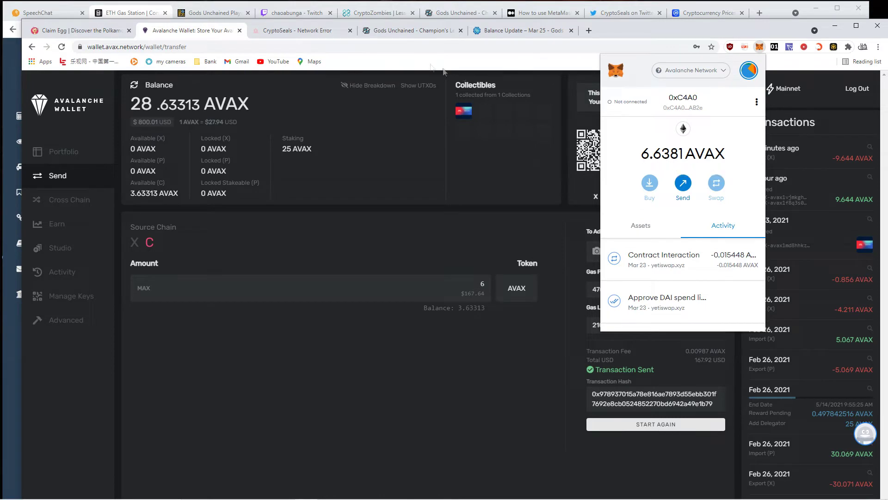
Reload CryptoSeals, check MetaMask, and go to the Claim section showing 3.0 AVAX price
click(298, 30)
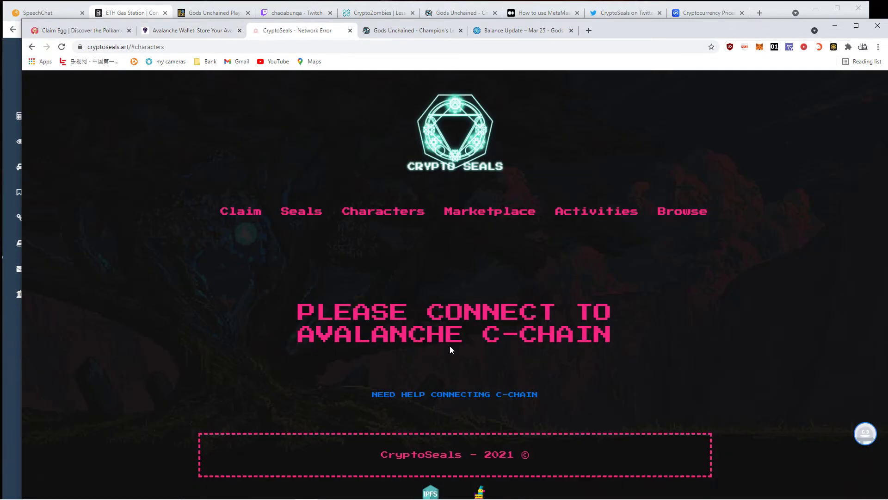
click(440, 395)
click(759, 46)
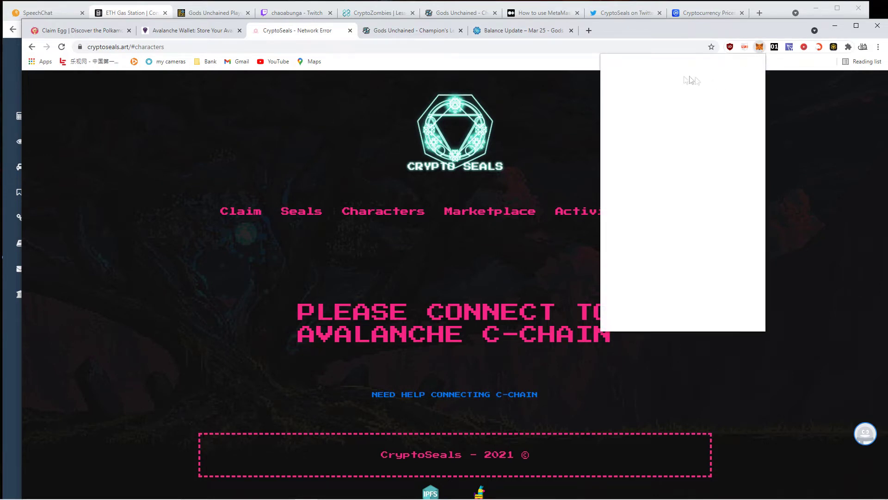
click(61, 47)
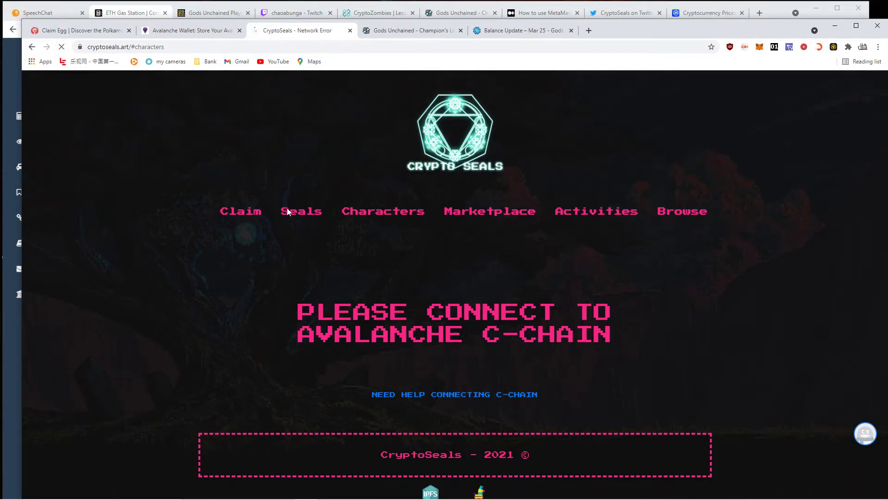
click(235, 213)
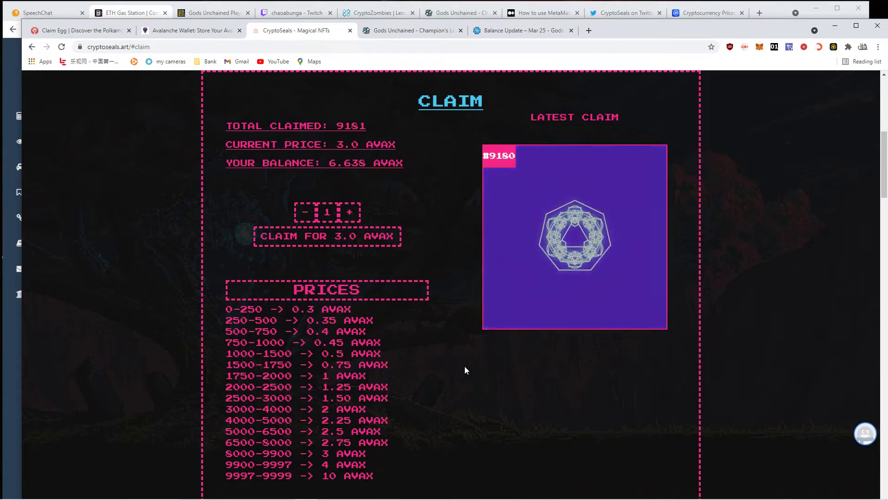
scroll(424, 372, down, 2)
scroll(424, 372, down, 4)
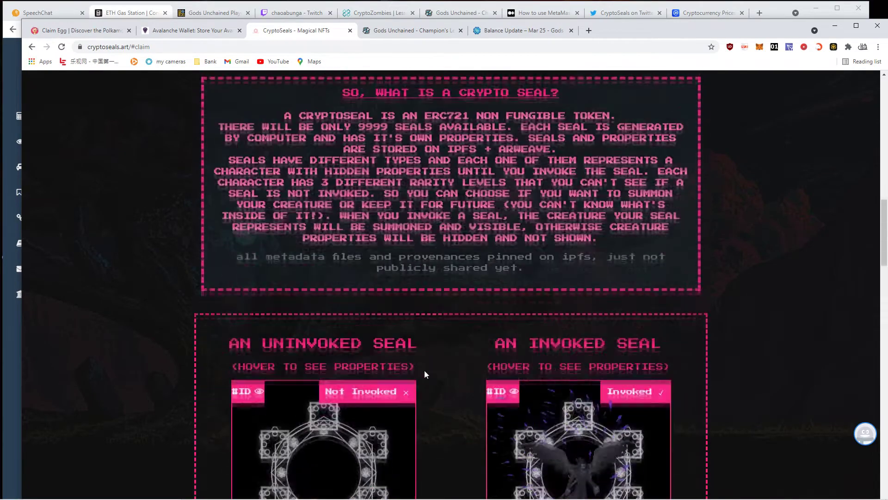
scroll(424, 371, down, 3)
scroll(424, 372, down, 3)
scroll(416, 361, down, 1)
scroll(366, 319, down, 3)
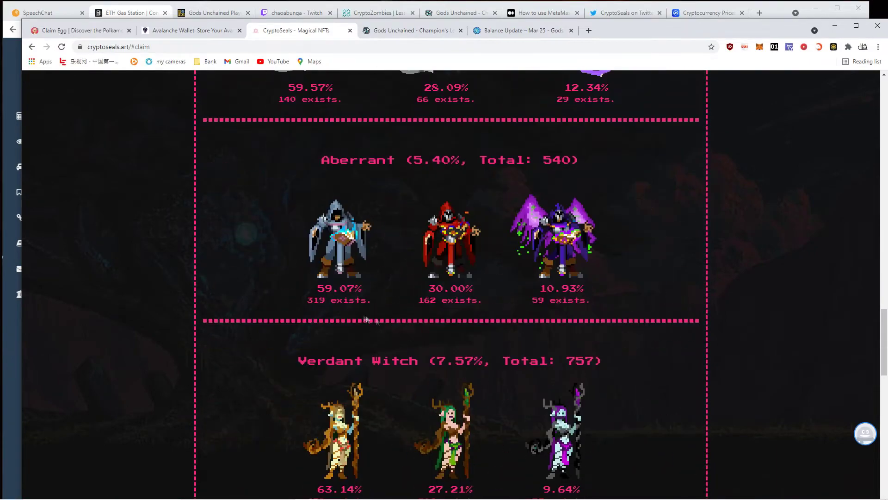
scroll(368, 319, down, 3)
scroll(396, 328, down, 3)
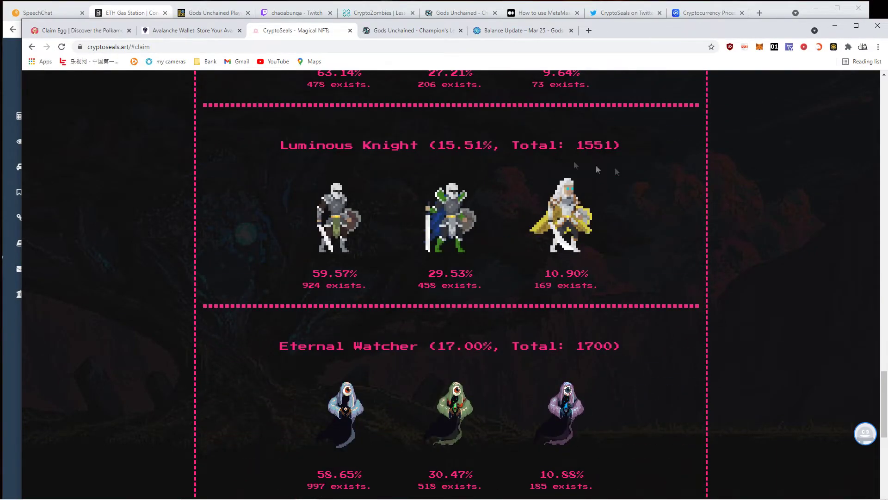
scroll(525, 362, down, 3)
scroll(524, 362, down, 3)
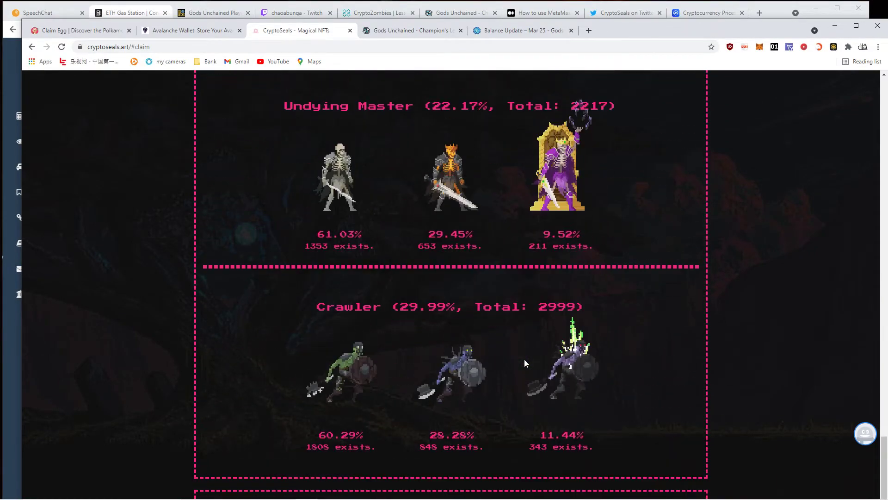
key(Home)
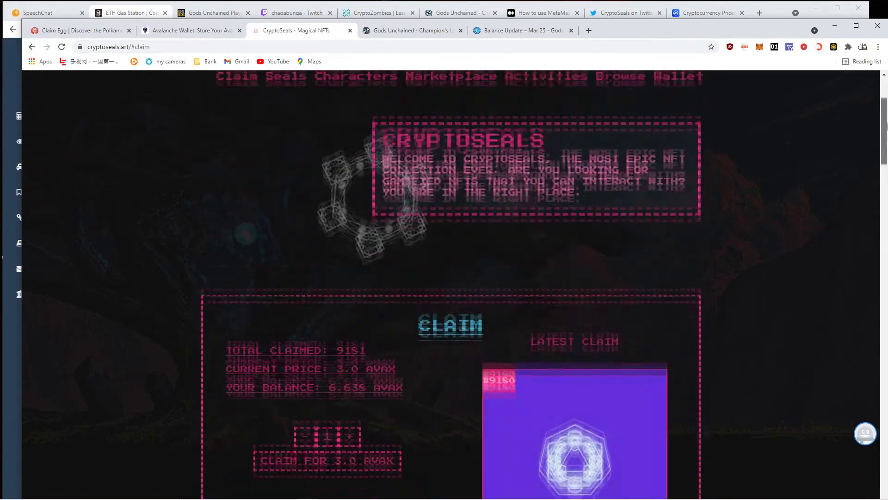
scroll(361, 296, down, 2)
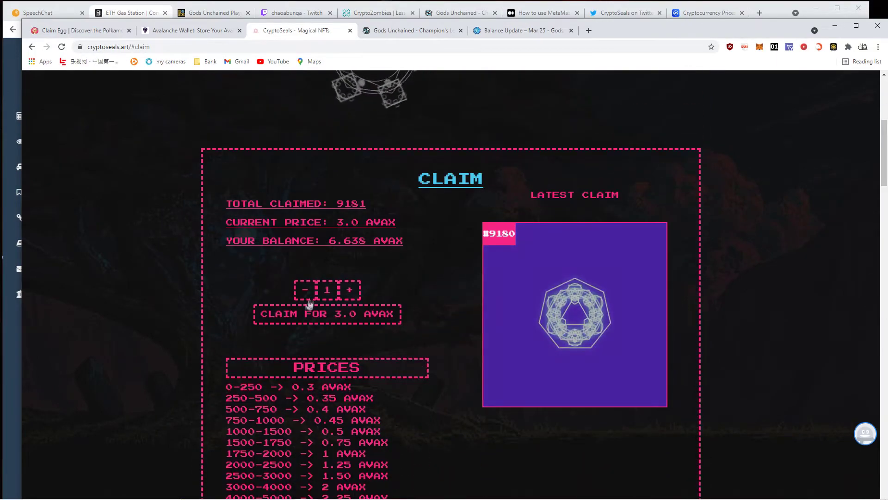
Claim one new seal for 3.0 AVAX and confirm the transaction in MetaMask
click(312, 321)
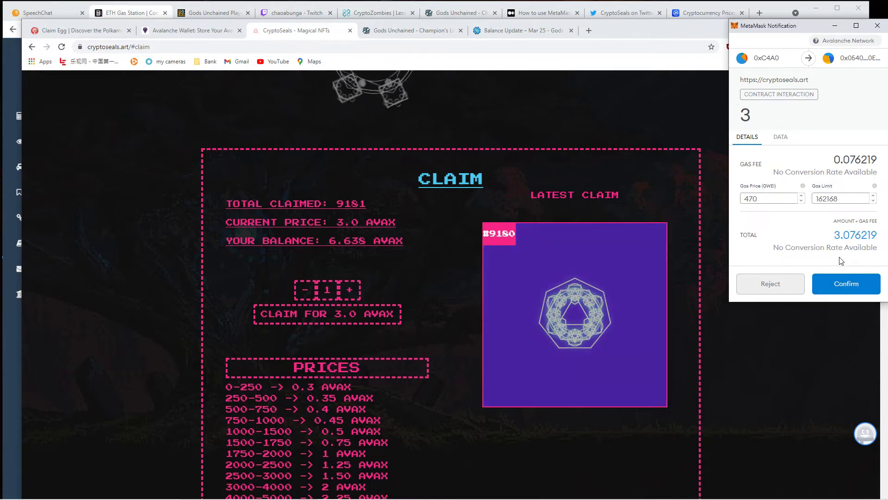
click(848, 284)
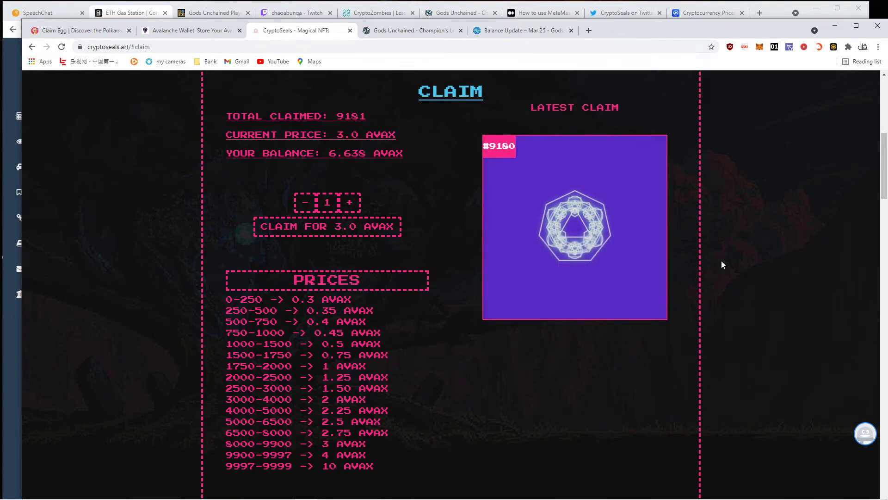
scroll(700, 261, up, 3)
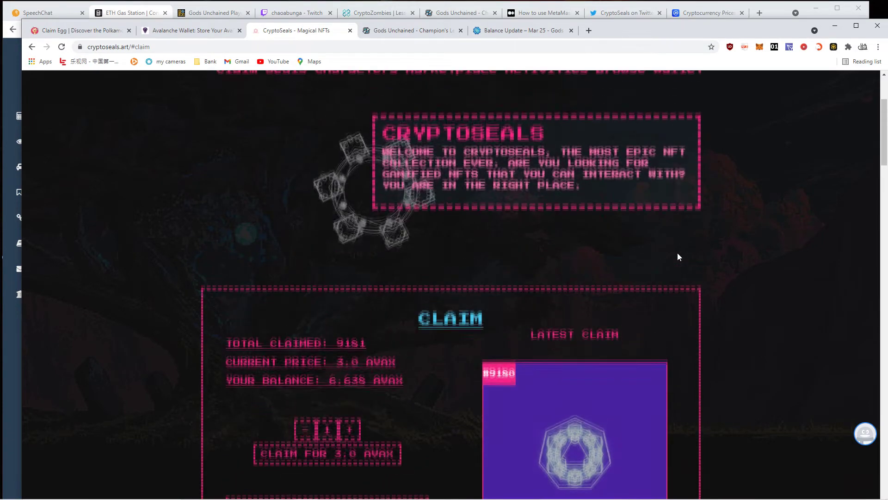
scroll(676, 252, up, 3)
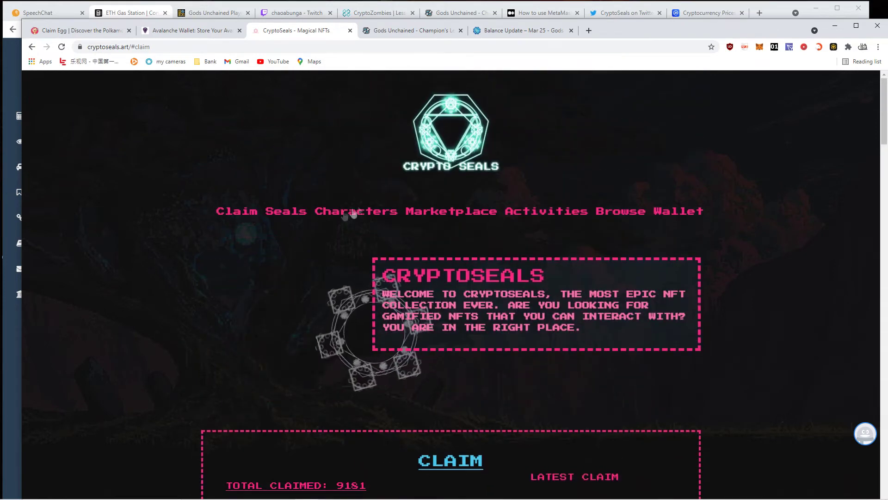
From the wallet card, go to Seal #9181's page and start INVOKE to reveal its character
click(690, 220)
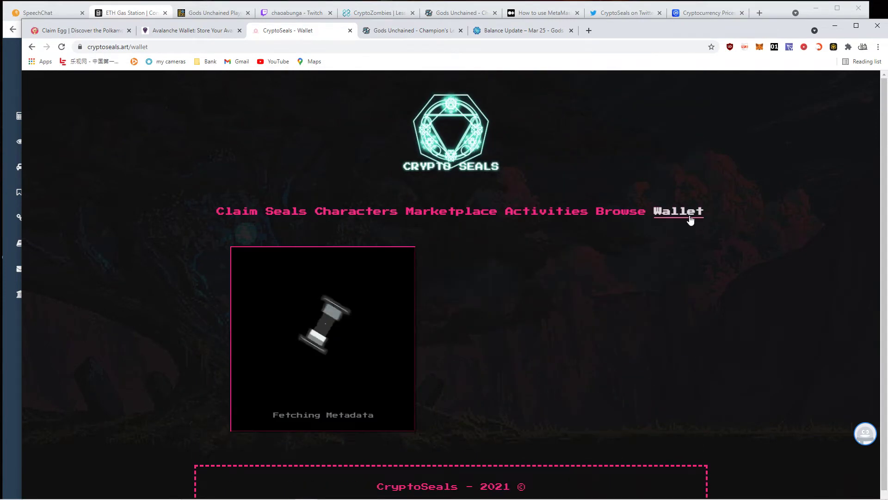
scroll(431, 344, down, 1)
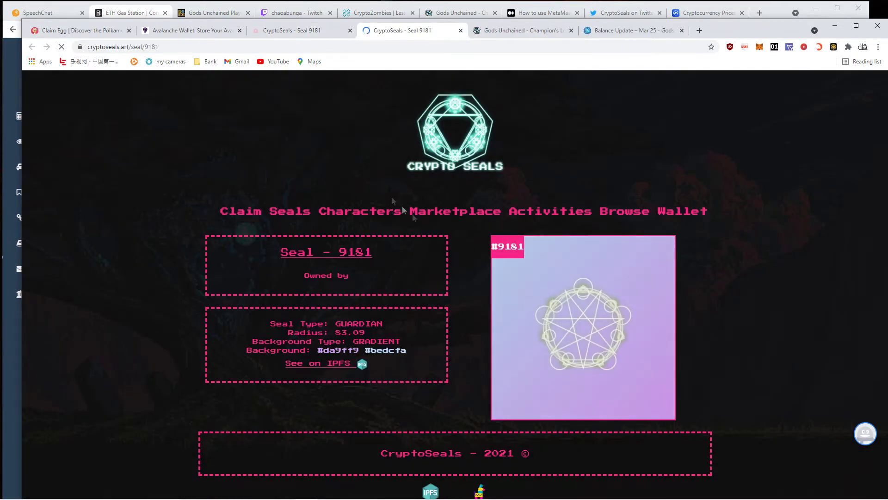
scroll(421, 280, down, 2)
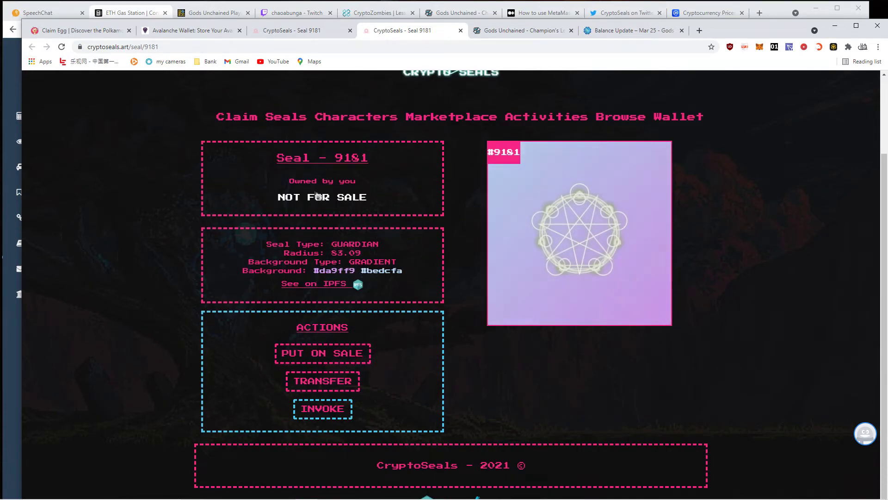
click(320, 409)
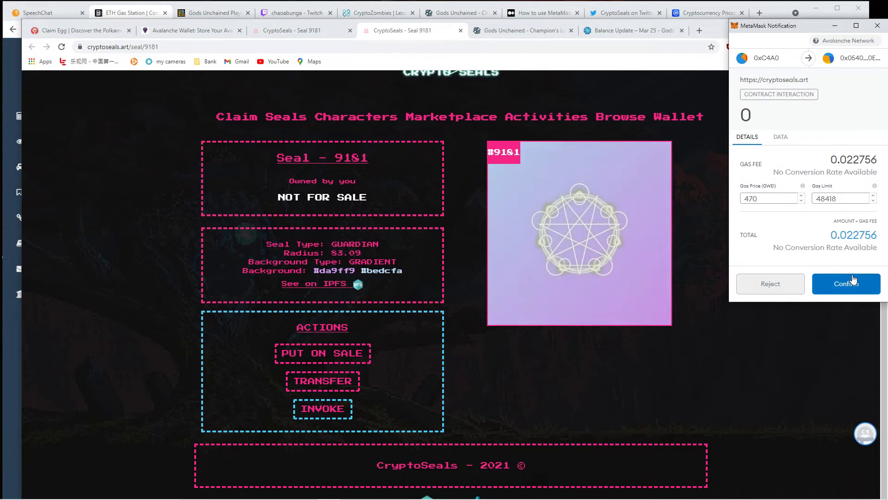
Confirm the 0-AVAX invoke transaction in MetaMask and return to the wallet showing the Luminous Knight
click(851, 282)
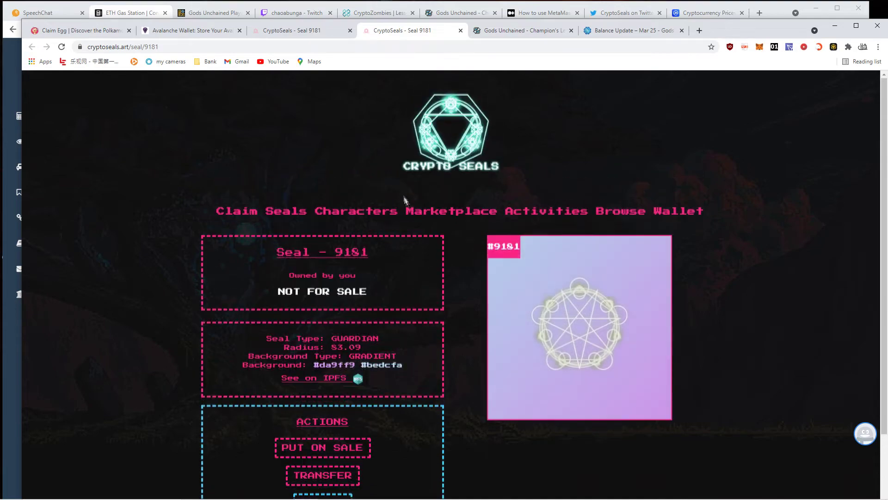
scroll(462, 263, down, 1)
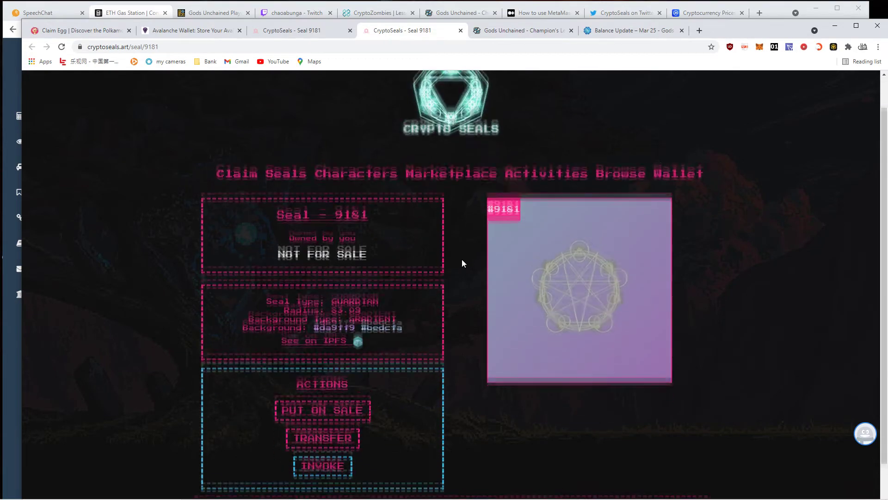
scroll(463, 263, up, 1)
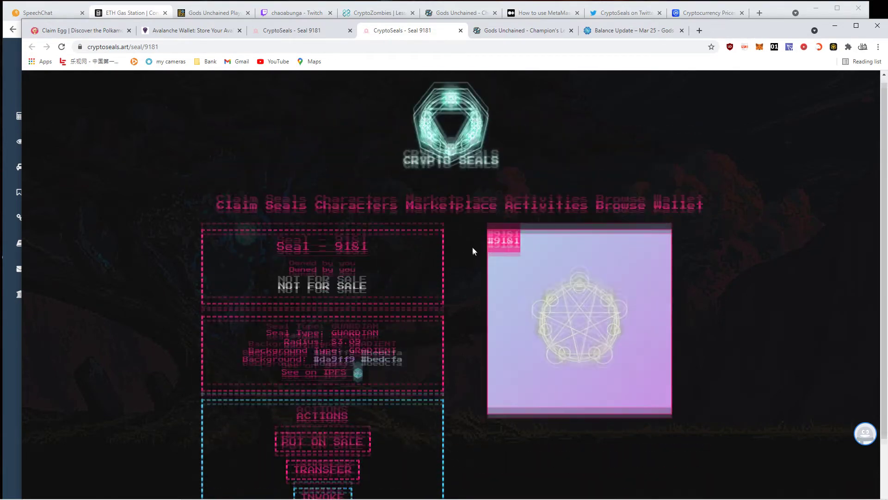
scroll(473, 249, down, 2)
scroll(472, 249, up, 3)
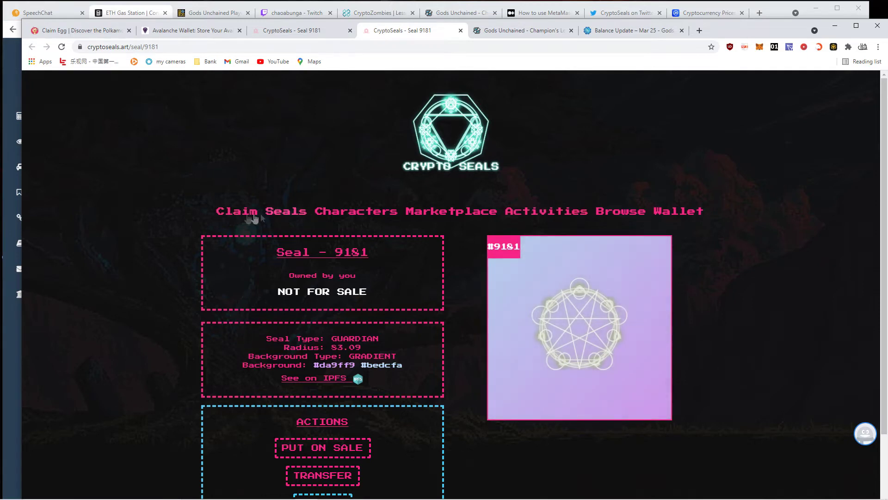
click(679, 211)
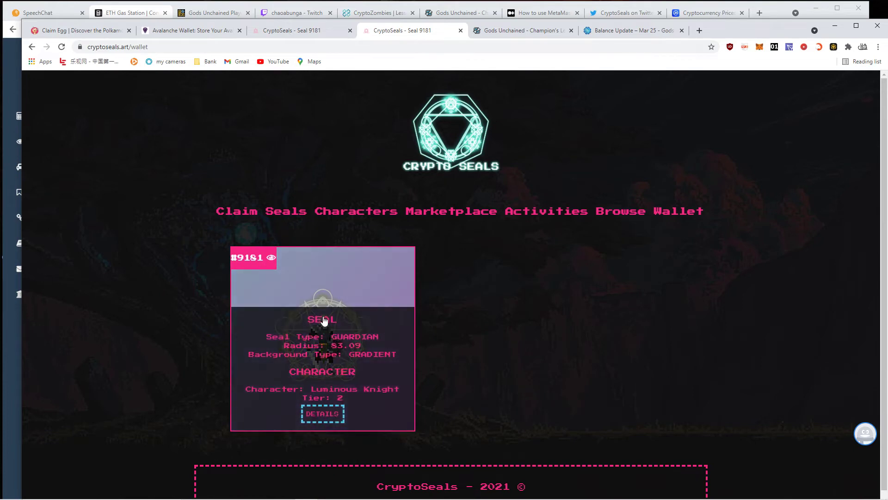
scroll(509, 351, down, 1)
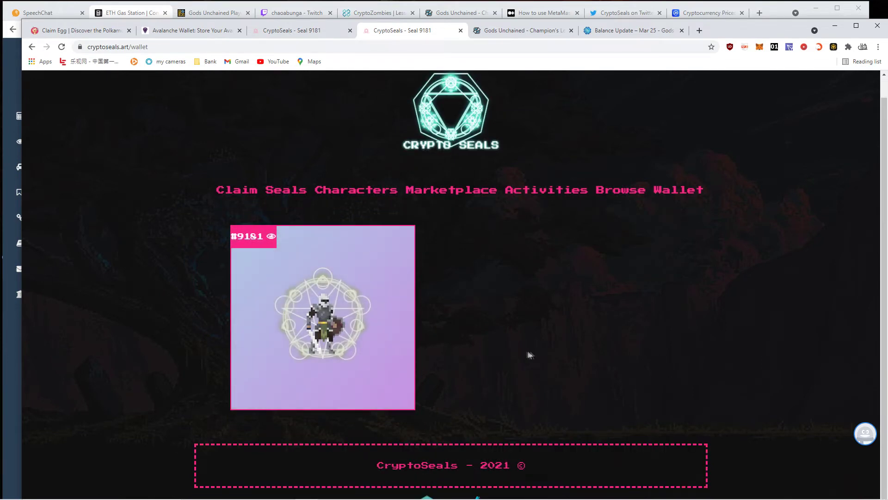
Browse the Characters catalogue, return to the wallet, and bring up Seal #9181's full details
click(350, 191)
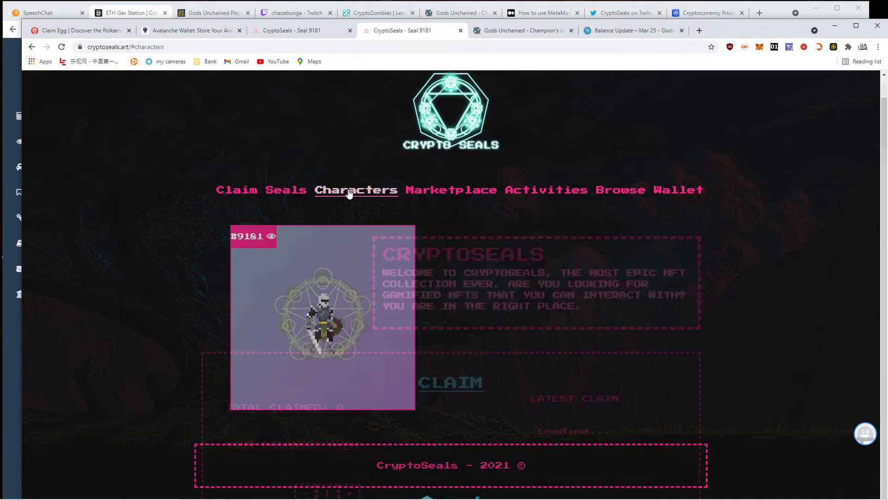
scroll(519, 288, down, 5)
scroll(519, 288, down, 4)
scroll(509, 315, down, 3)
scroll(509, 318, down, 4)
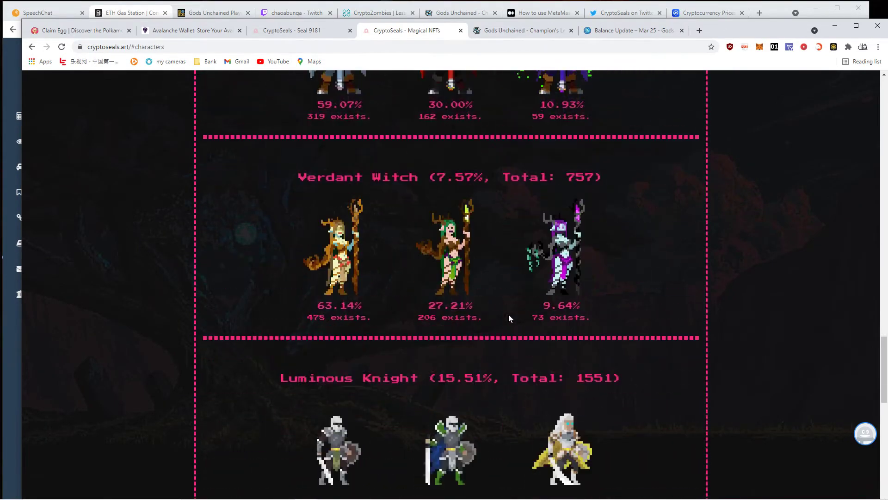
scroll(508, 318, down, 4)
scroll(374, 268, down, 1)
scroll(403, 310, up, 1)
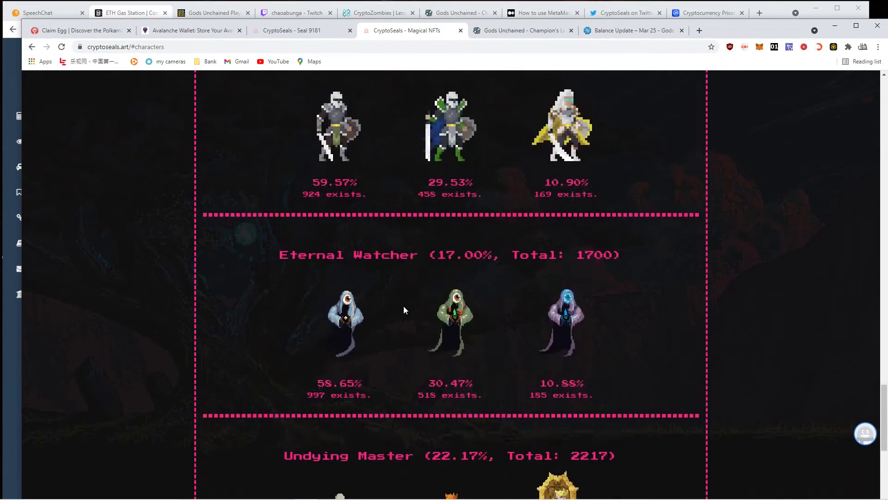
scroll(403, 310, up, 3)
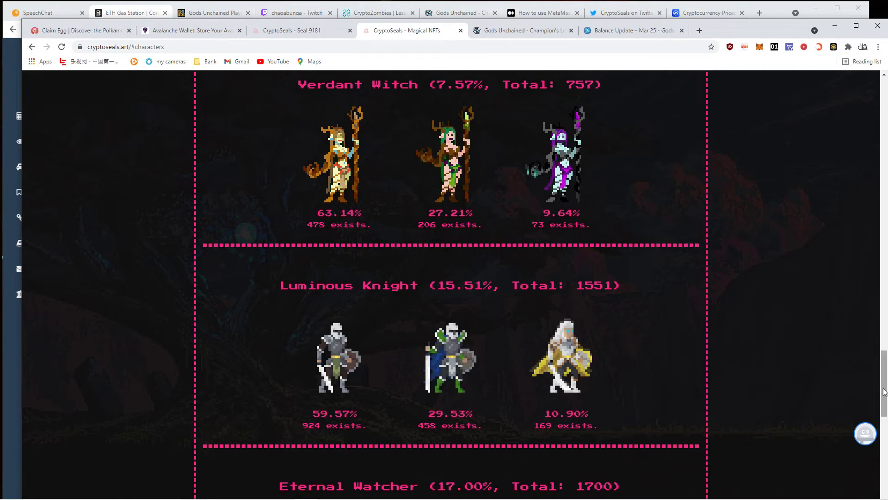
drag(885, 392, 884, 172)
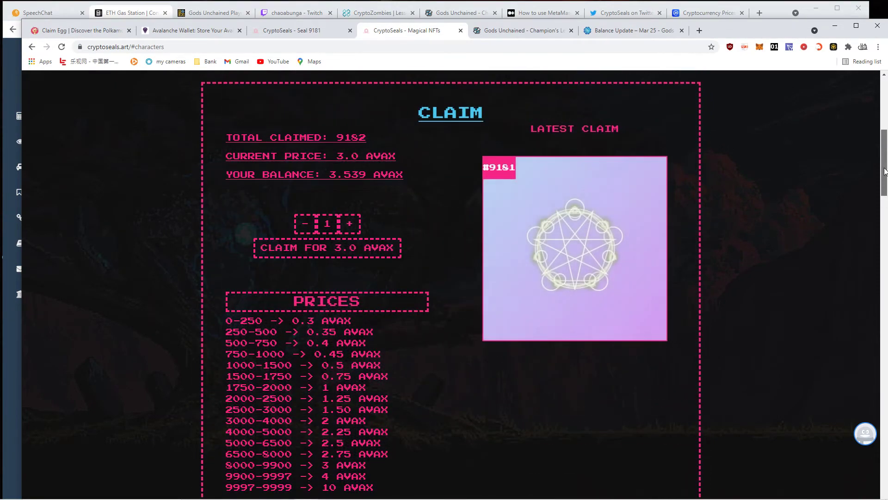
drag(881, 160, 883, 149)
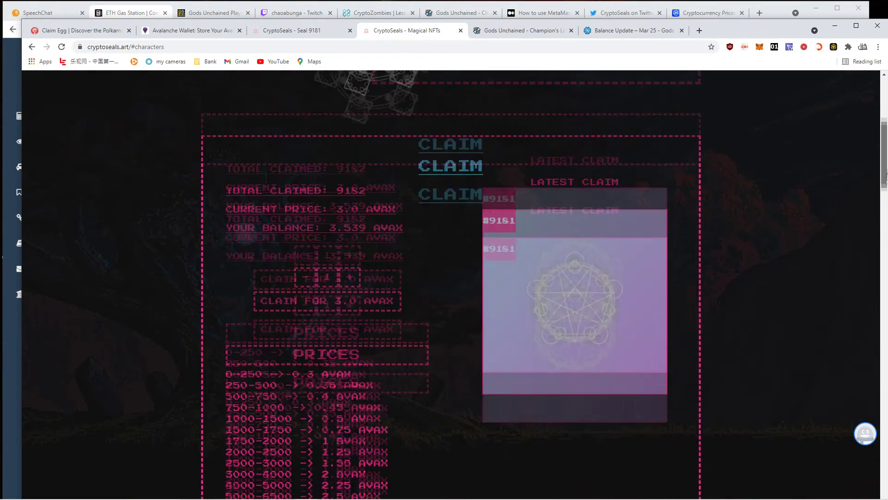
scroll(530, 198, up, 2)
scroll(352, 308, up, 2)
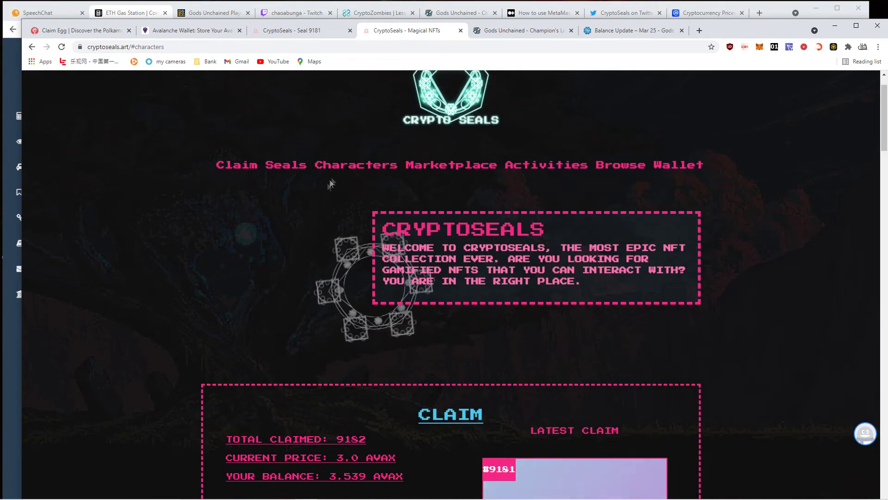
click(683, 166)
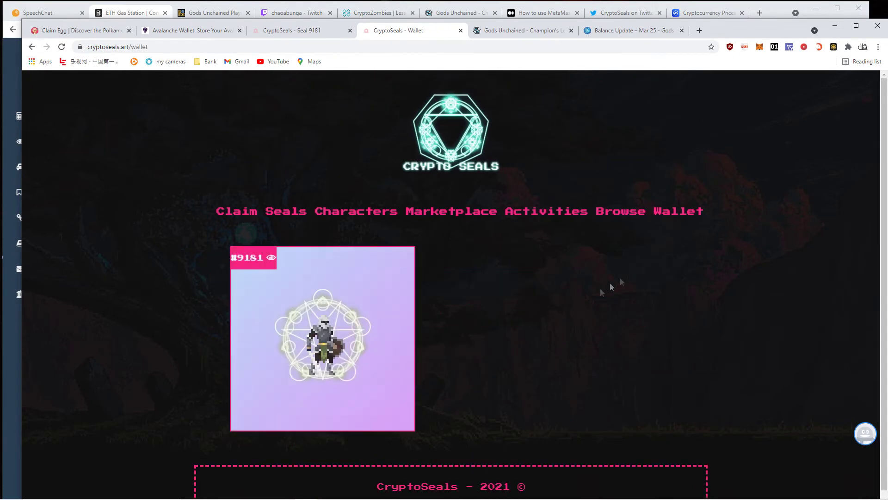
mouse_move(323, 338)
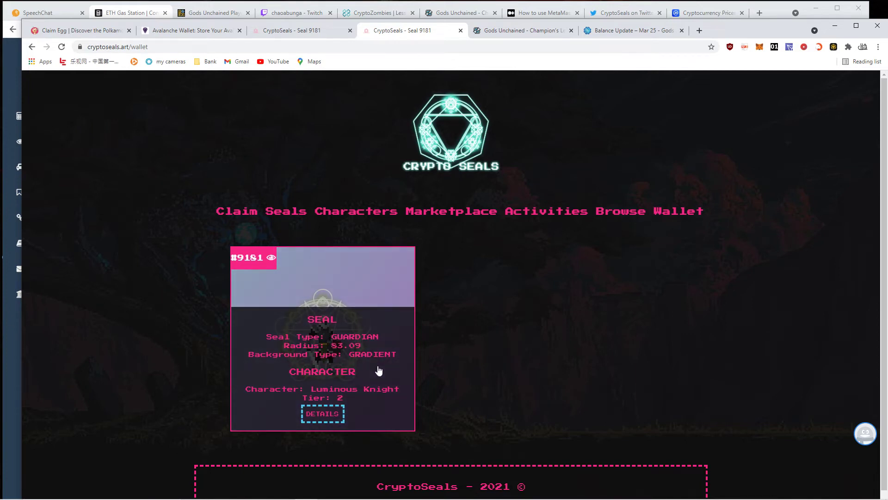
scroll(379, 371, down, 1)
scroll(379, 371, up, 1)
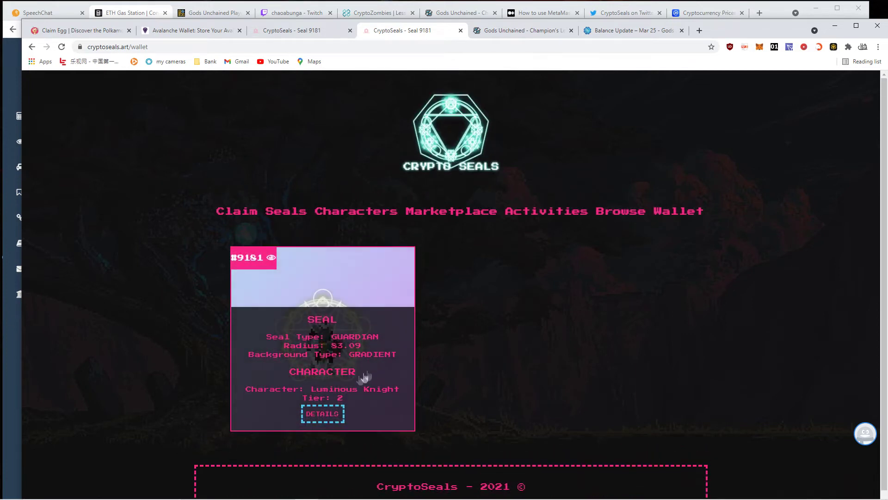
click(323, 414)
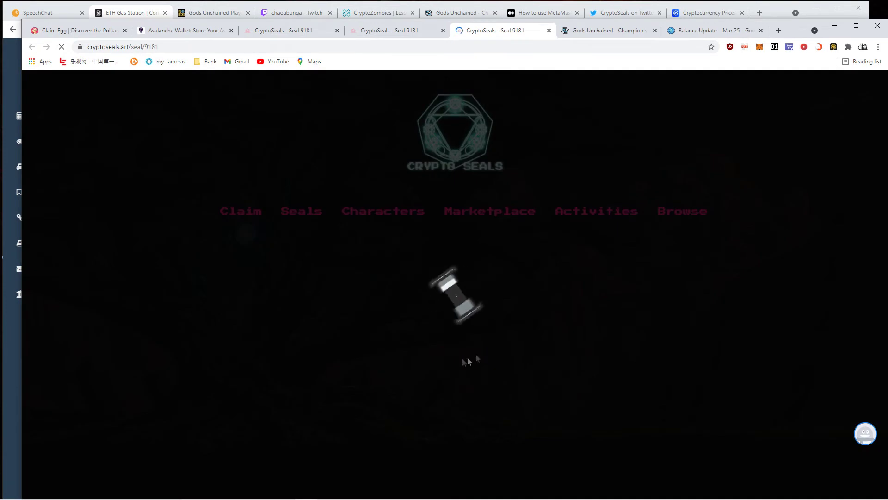
scroll(512, 335, down, 2)
scroll(500, 351, down, 2)
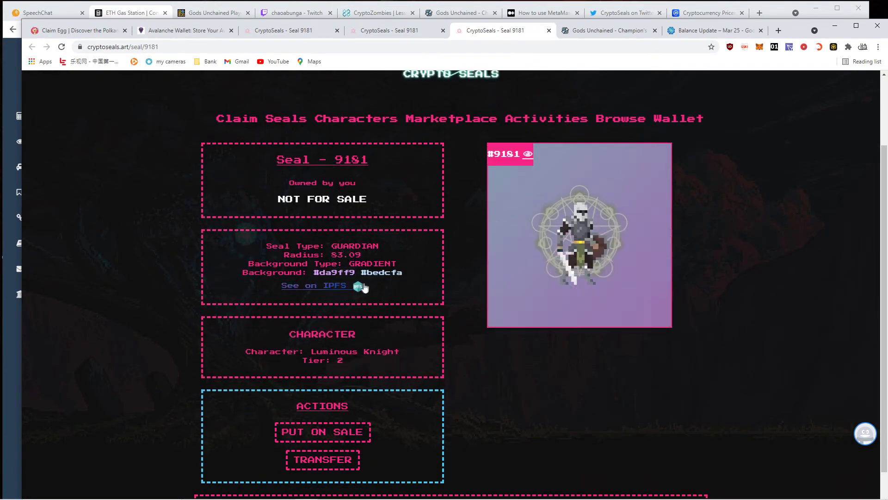
scroll(495, 350, down, 1)
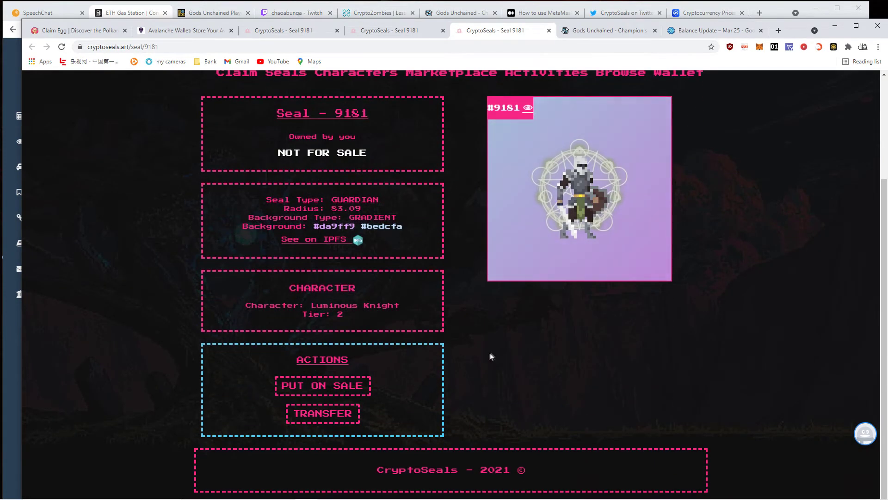
scroll(479, 359, up, 2)
mouse_move(580, 189)
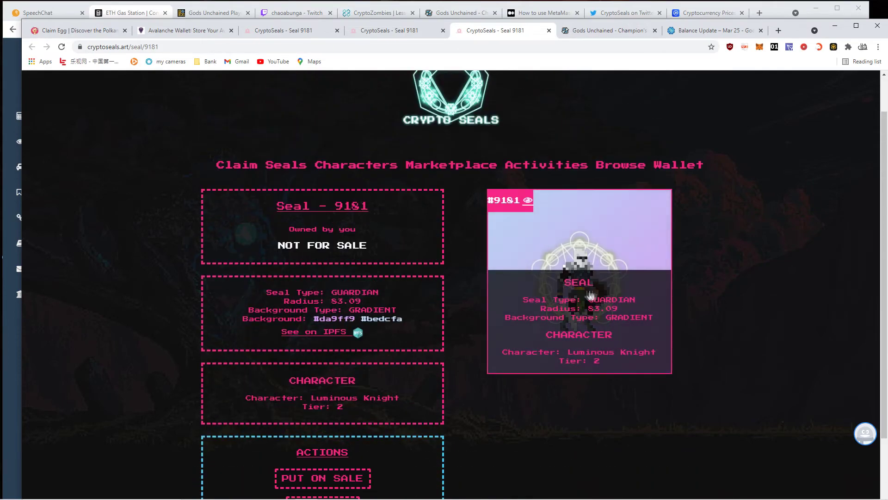
scroll(429, 198, down, 1)
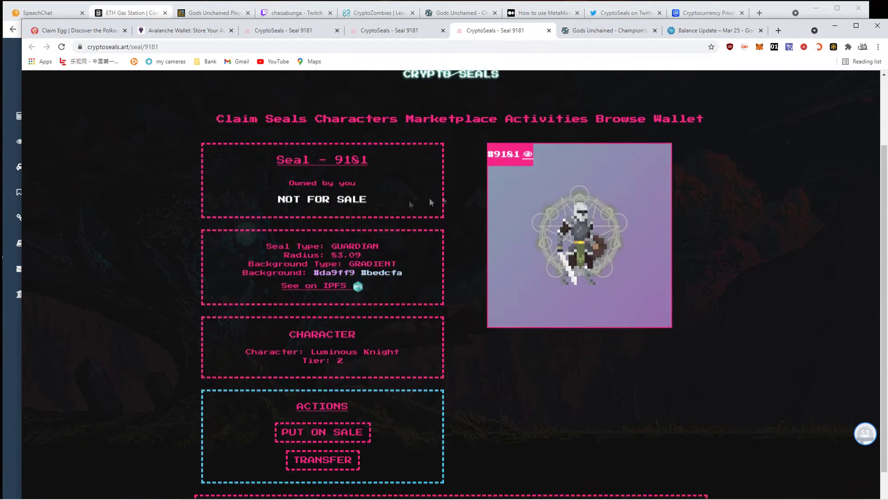
Show the Characters catalogue listing Deathbringer and Aberrant variants with their counts
click(340, 119)
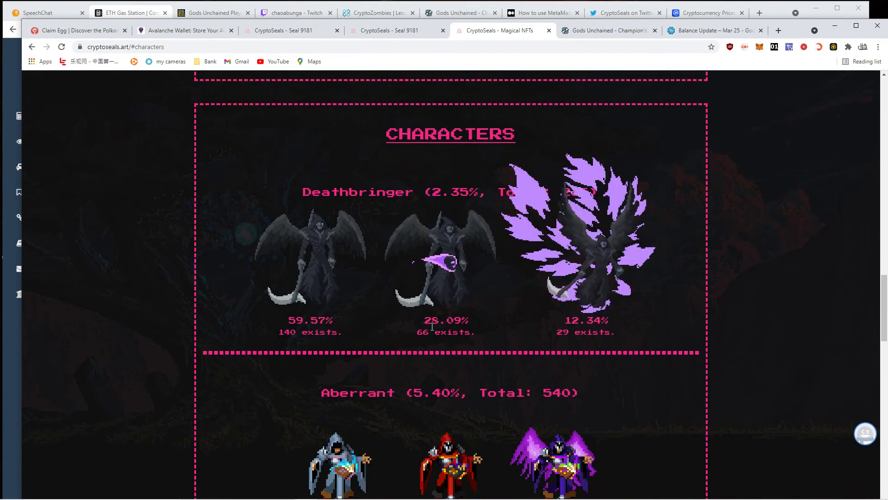
Highlight the '29 exists.' line under Deathbringer, then switch to the paused Twitch video window
double_click(562, 331)
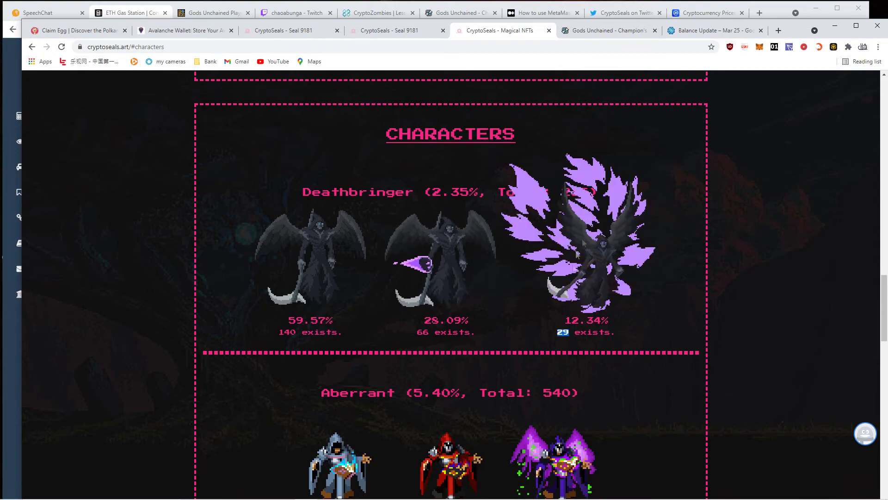
triple_click(616, 333)
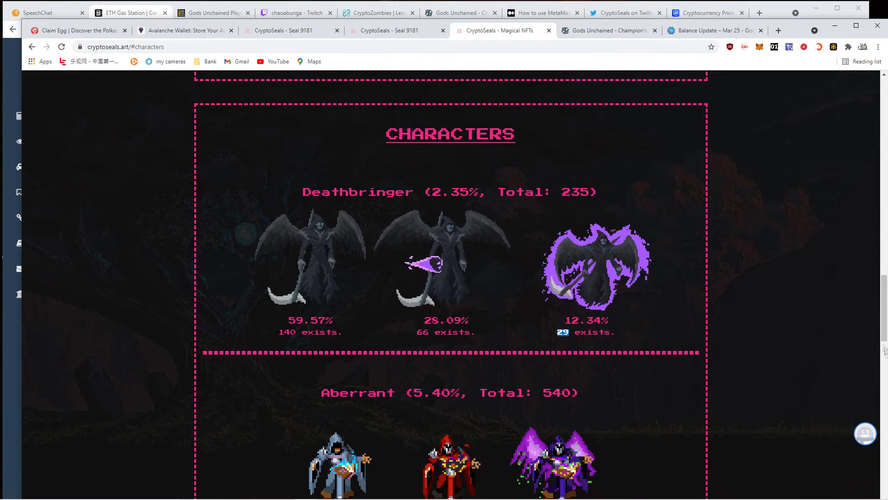
scroll(588, 95, up, 15)
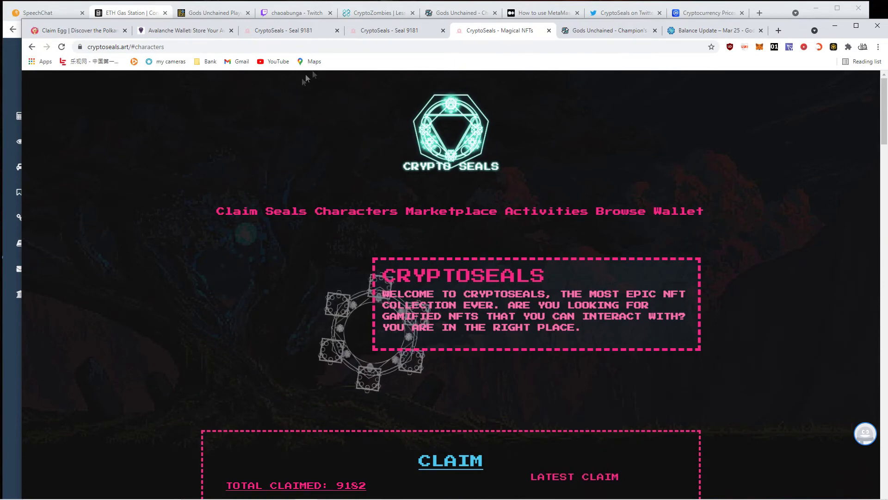
click(290, 13)
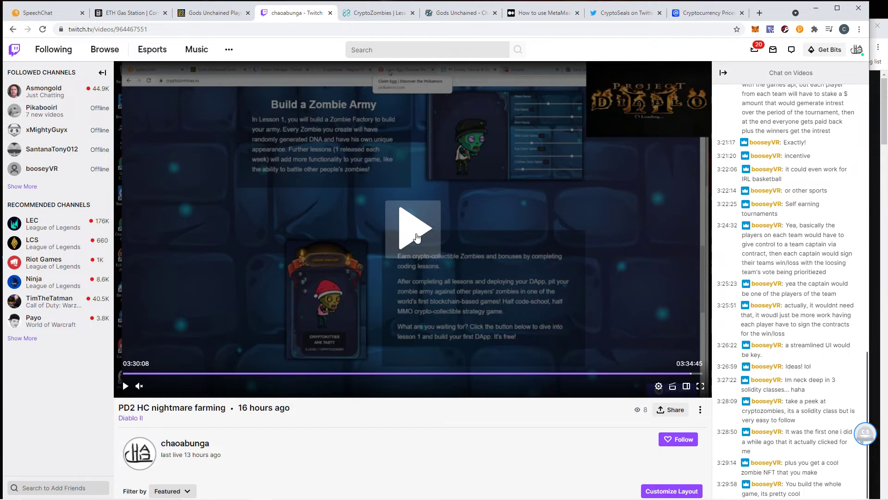
click(417, 237)
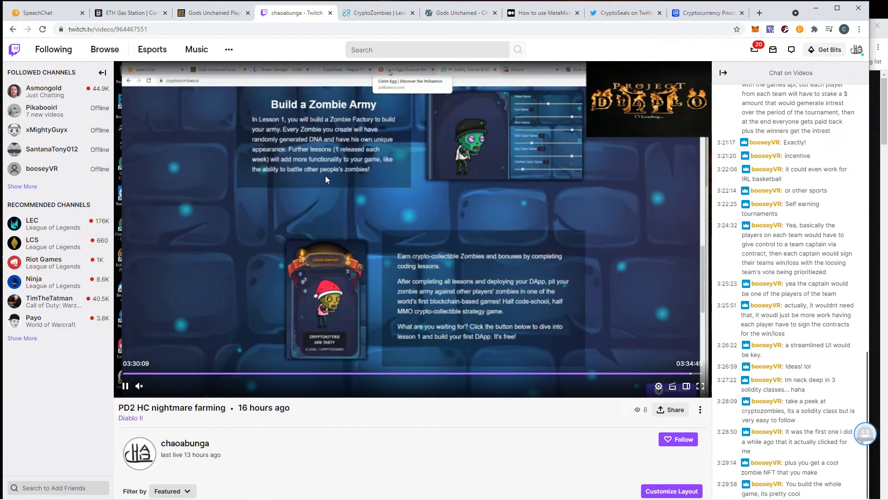
click(378, 12)
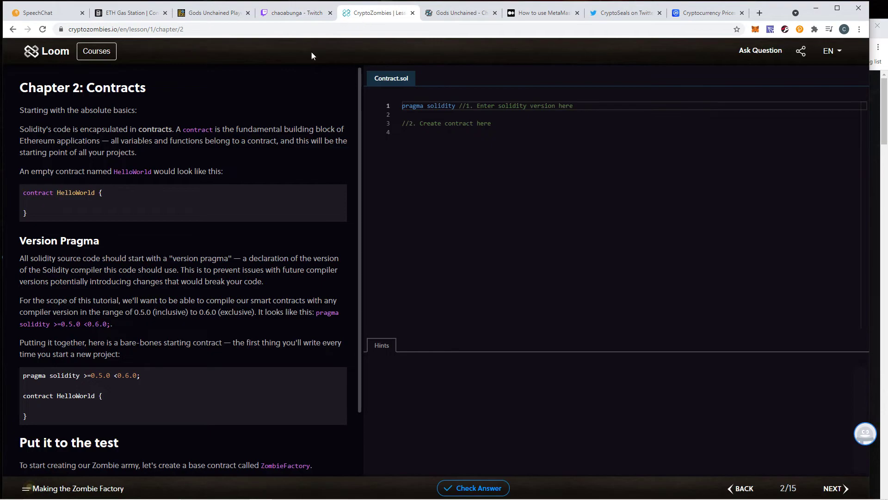
drag(121, 32, 262, 35)
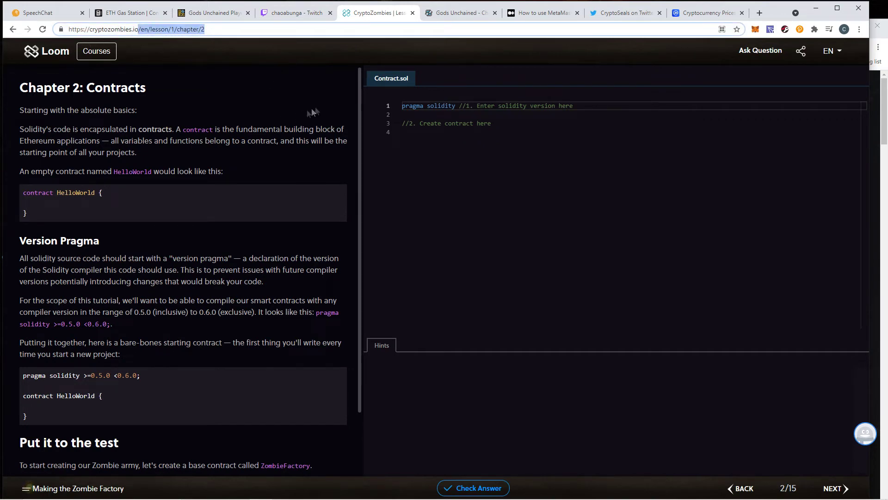
click(292, 13)
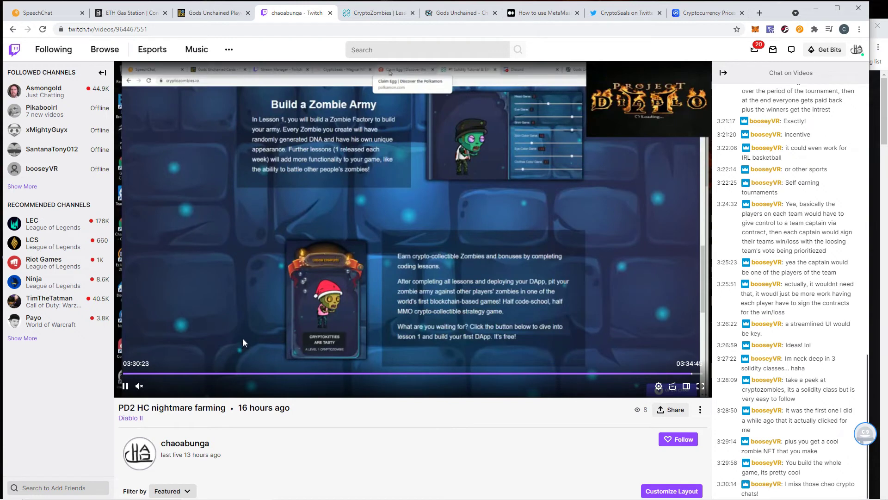
click(368, 14)
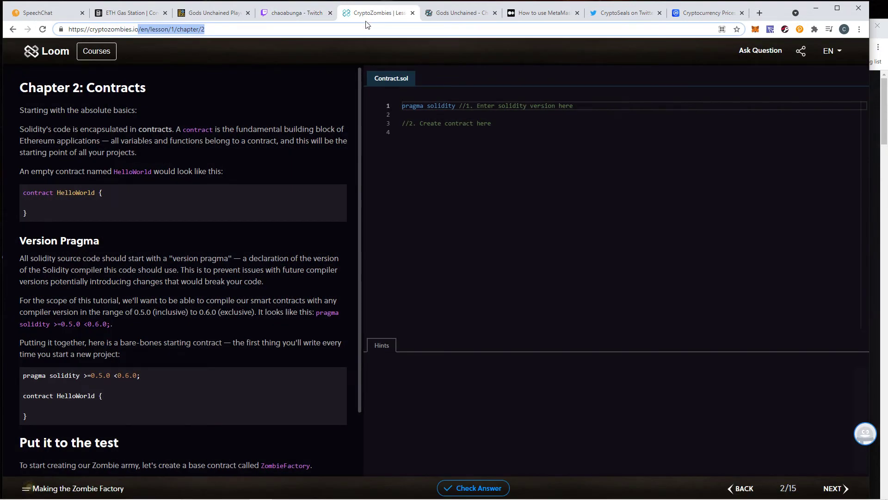
click(297, 15)
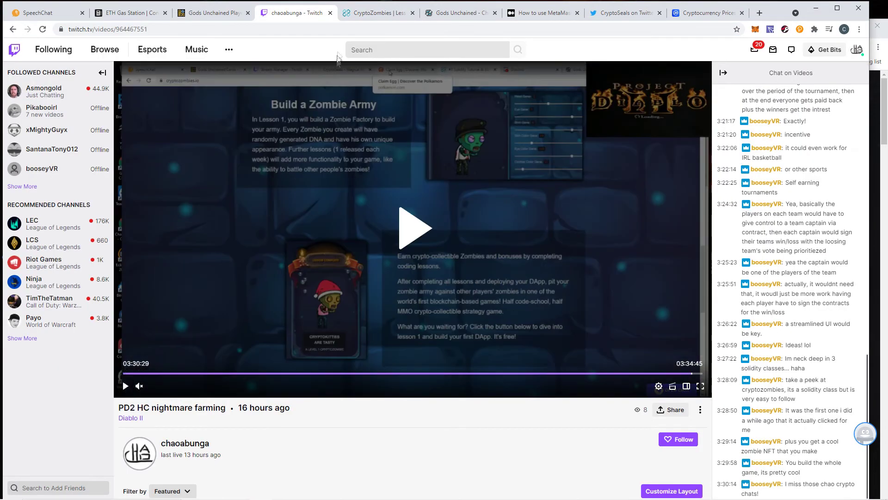
click(347, 16)
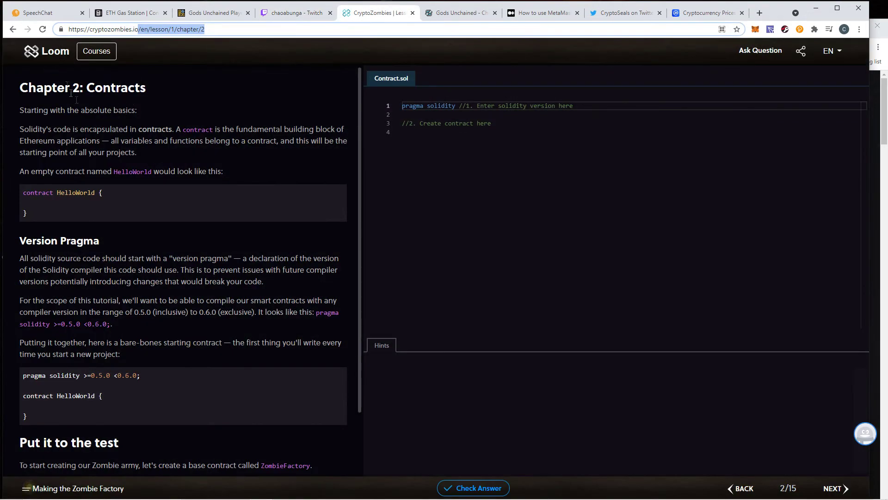
click(450, 125)
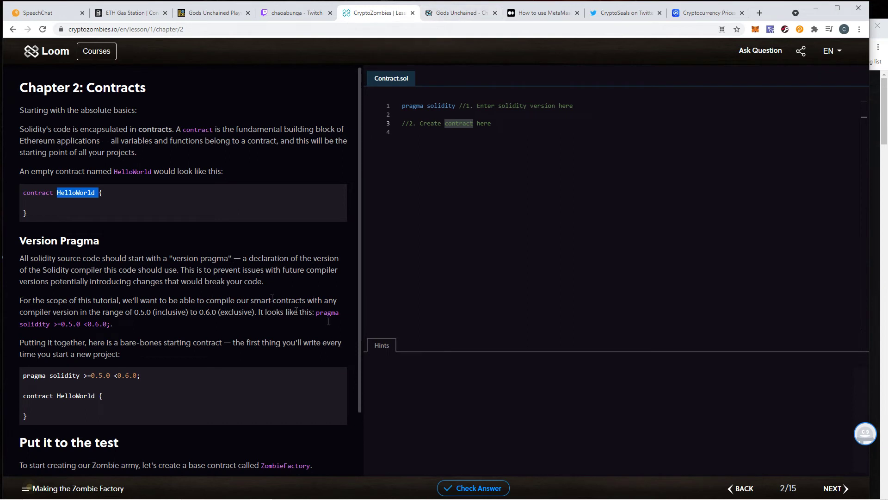
key(ctrl+a)
key(BackSpace)
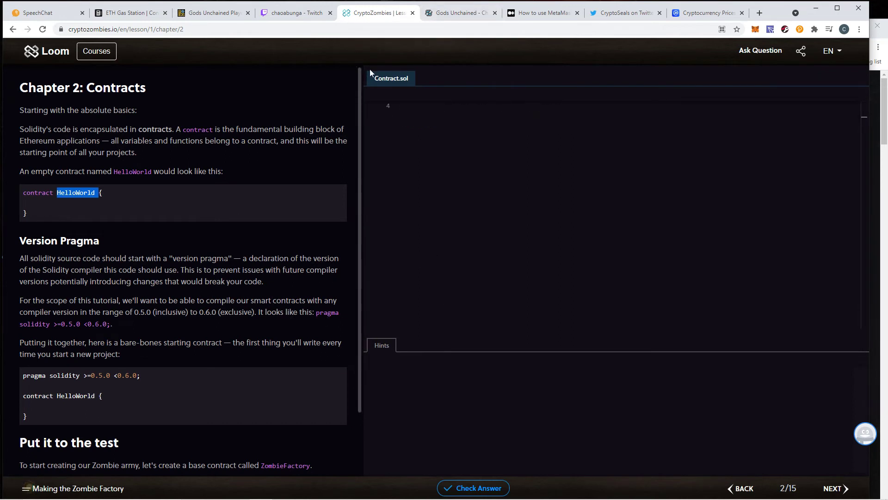
key(ctrl+z)
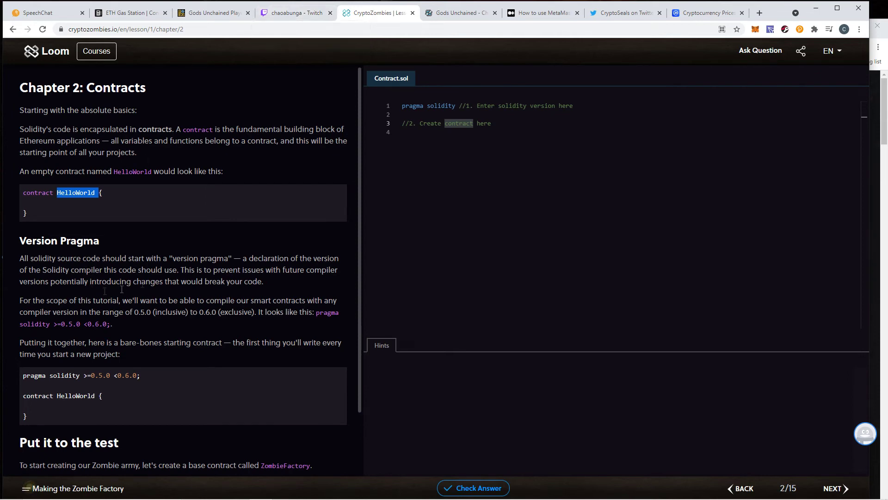
click(297, 12)
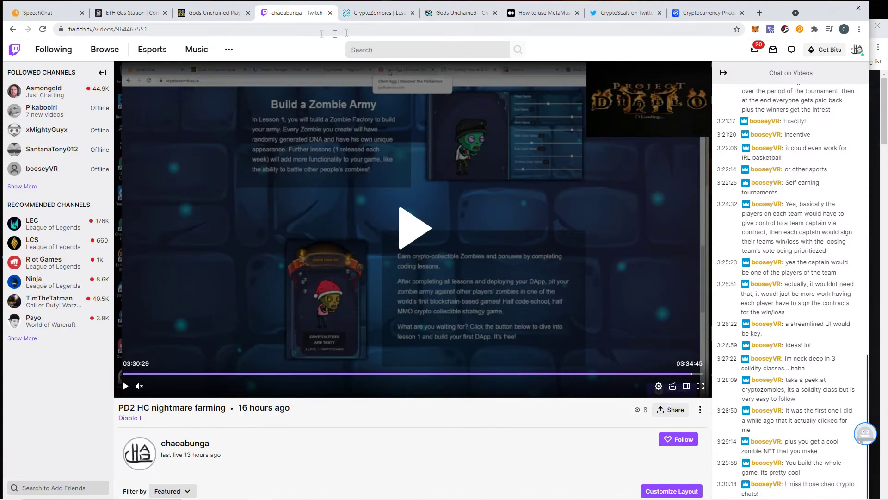
Show the Gods Unchained Champion's League #2 tournament page and highlight its title
click(450, 13)
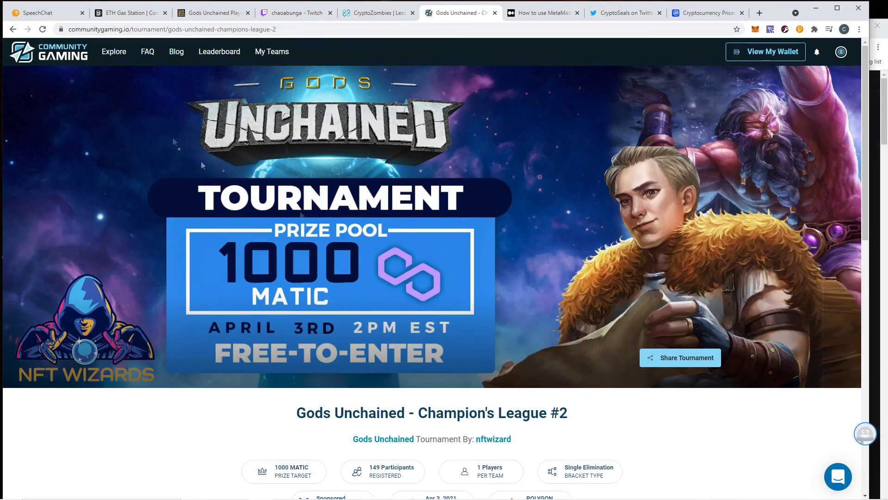
scroll(401, 217, down, 2)
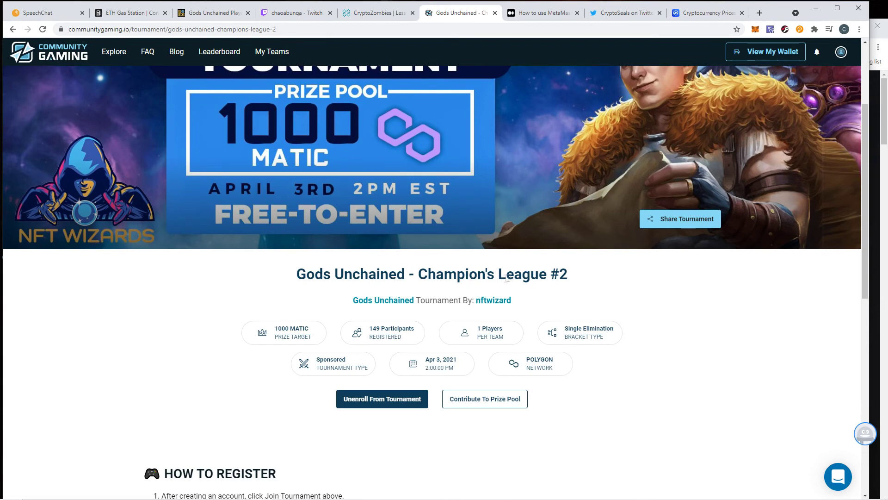
drag(421, 279, 592, 275)
click(402, 311)
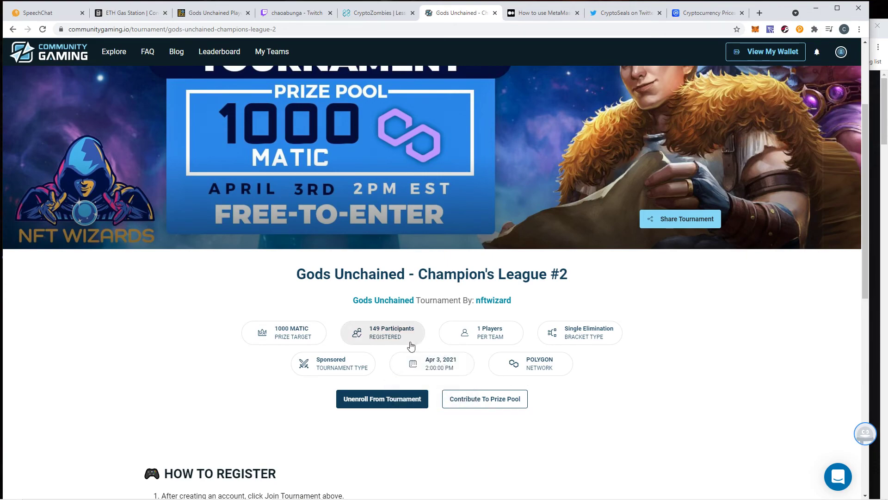
scroll(411, 347, down, 2)
scroll(409, 345, up, 4)
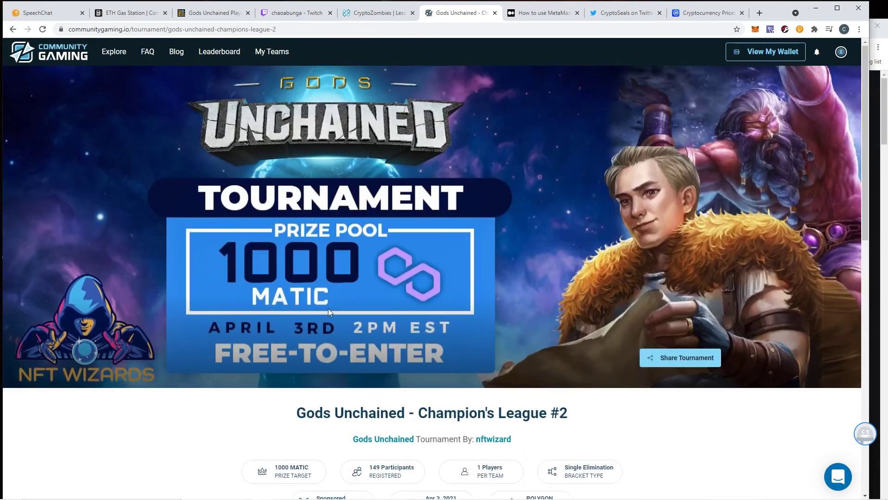
scroll(303, 314, down, 2)
scroll(305, 326, down, 3)
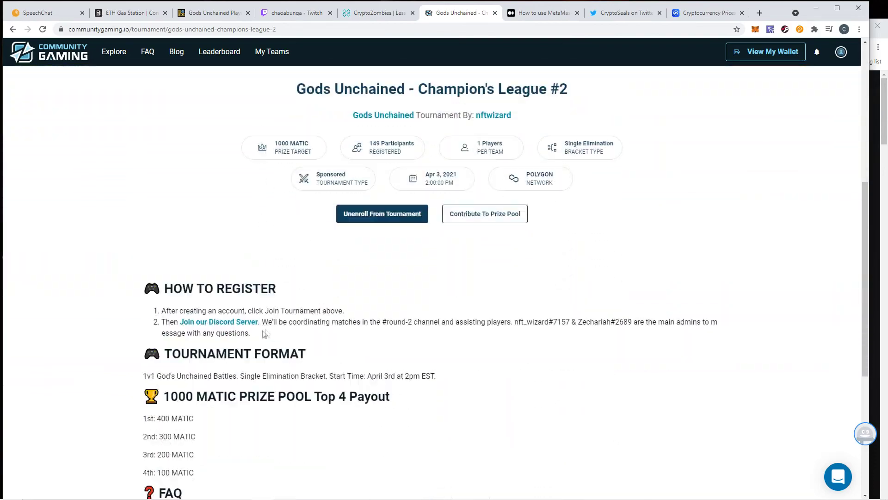
scroll(313, 339, up, 3)
scroll(316, 350, down, 1)
scroll(322, 365, down, 3)
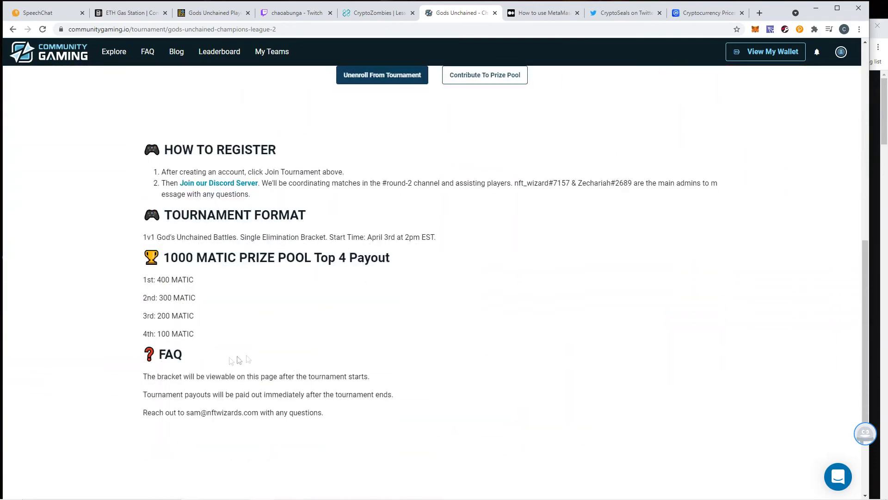
scroll(238, 359, down, 2)
scroll(452, 366, up, 3)
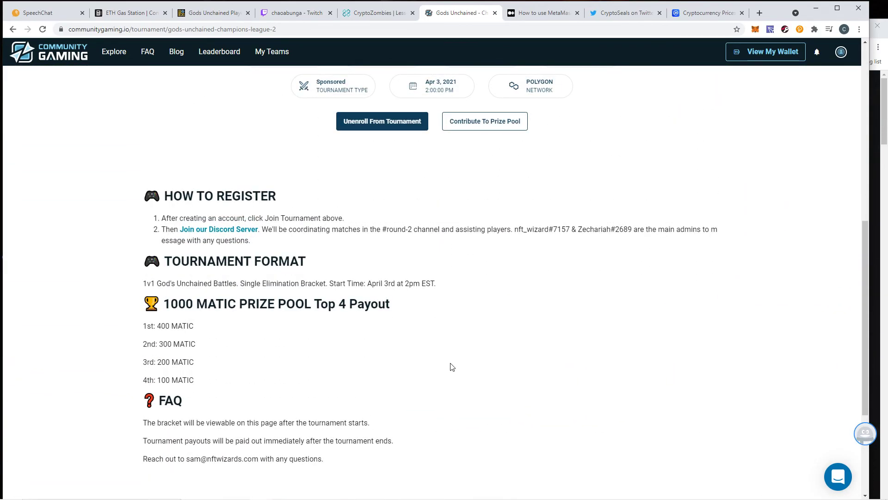
scroll(450, 367, up, 1)
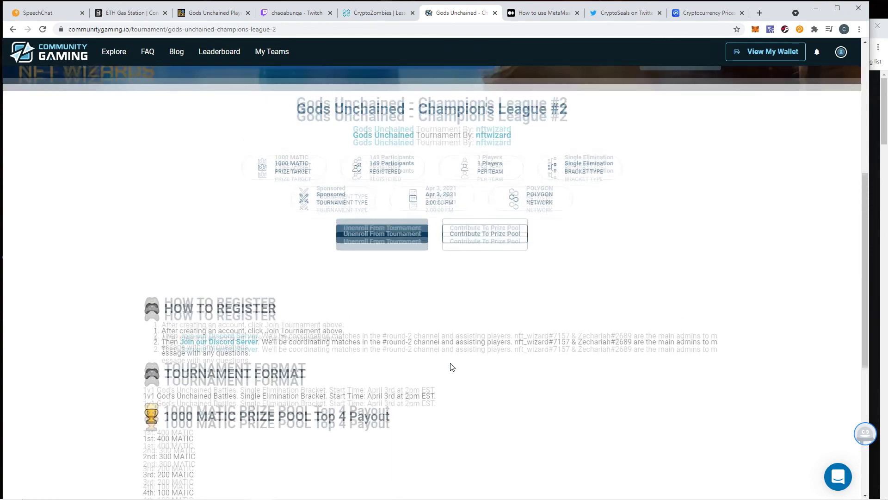
scroll(451, 366, down, 3)
scroll(451, 367, up, 1)
scroll(450, 366, up, 3)
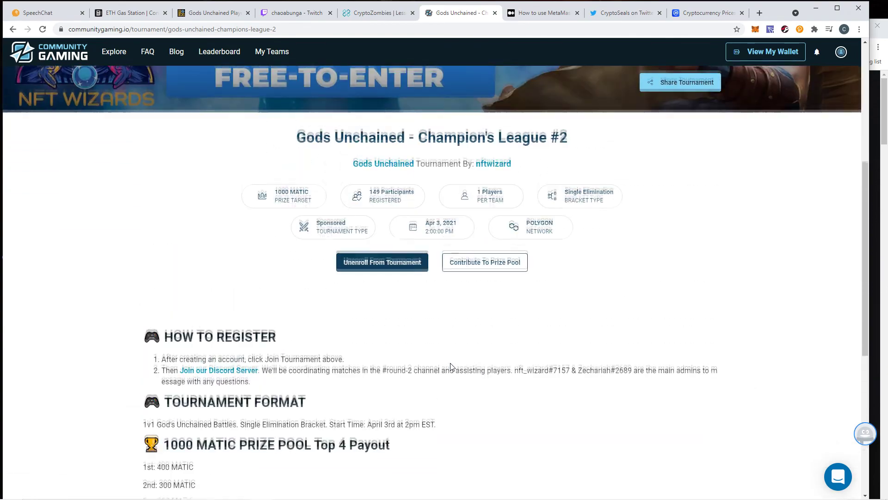
scroll(450, 366, down, 2)
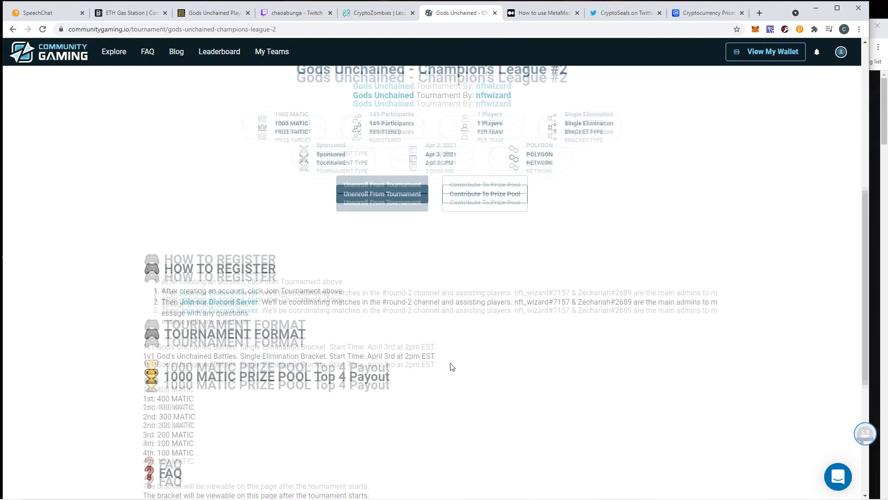
scroll(451, 365, up, 2)
scroll(454, 362, up, 1)
scroll(456, 359, up, 1)
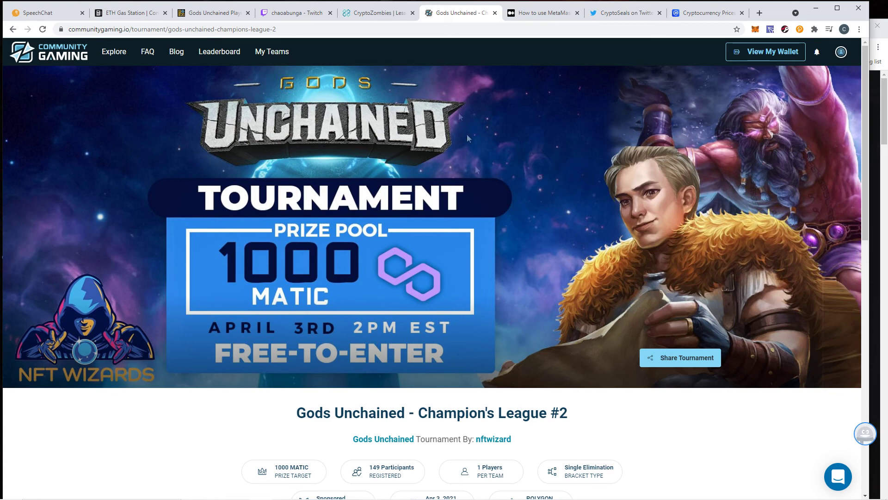
Bring up Medium's 'How to use MetaMask with Avalanche (AVAX)' guide at its beginning
click(539, 18)
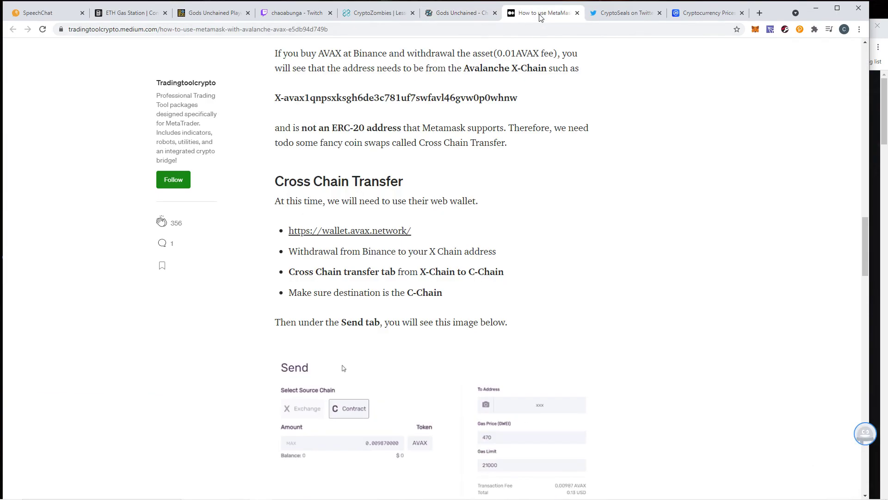
scroll(648, 178, up, 5)
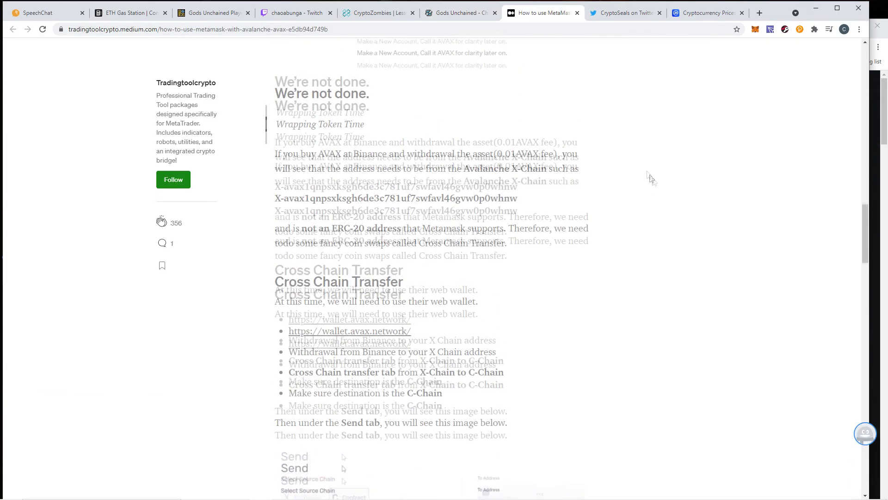
drag(867, 206, 858, 72)
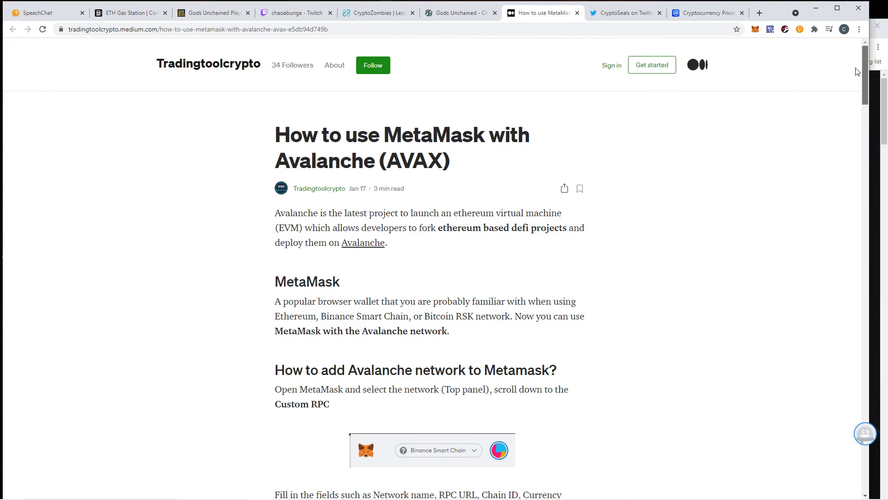
scroll(854, 75, down, 1)
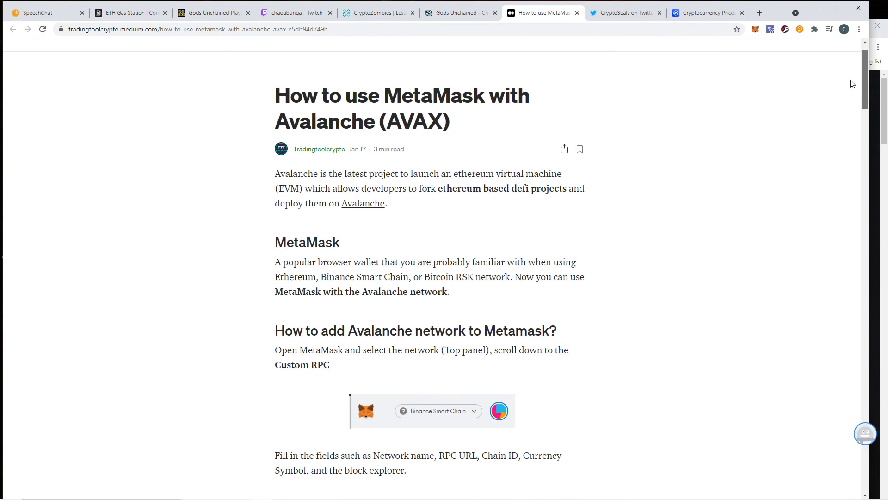
scroll(852, 84, down, 1)
scroll(852, 83, up, 2)
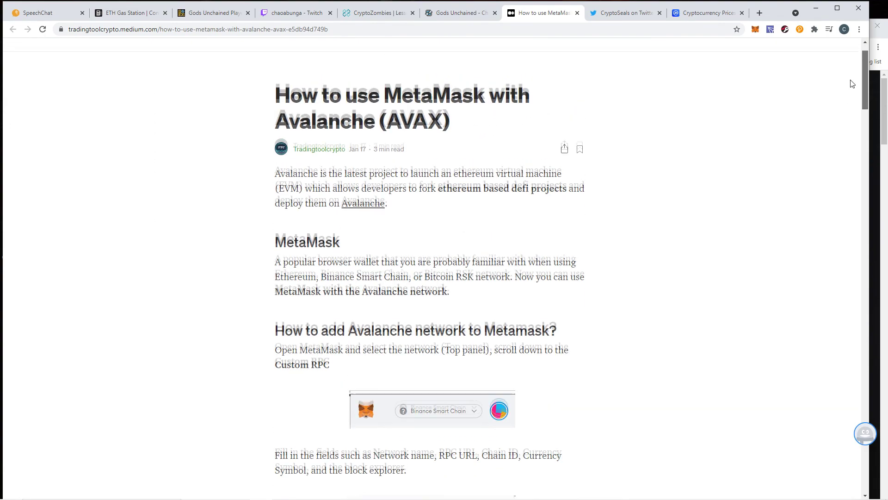